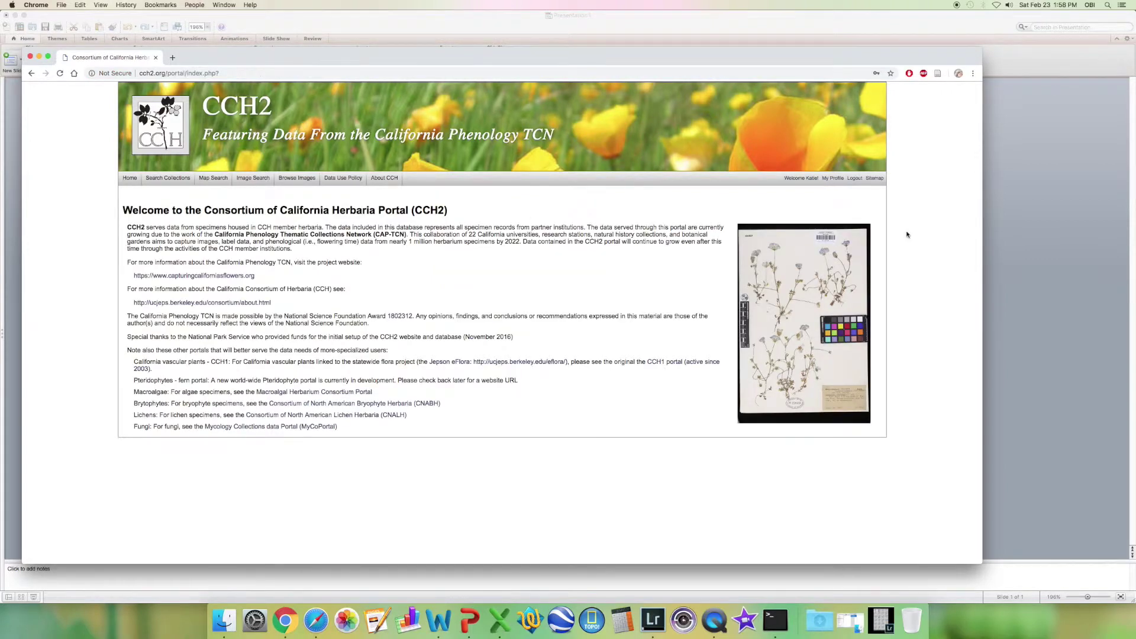
Open the existing occurrence records editor for the Robert F. Hoover Herbarium (OBI) collection from the user profile.
left_click(833, 178)
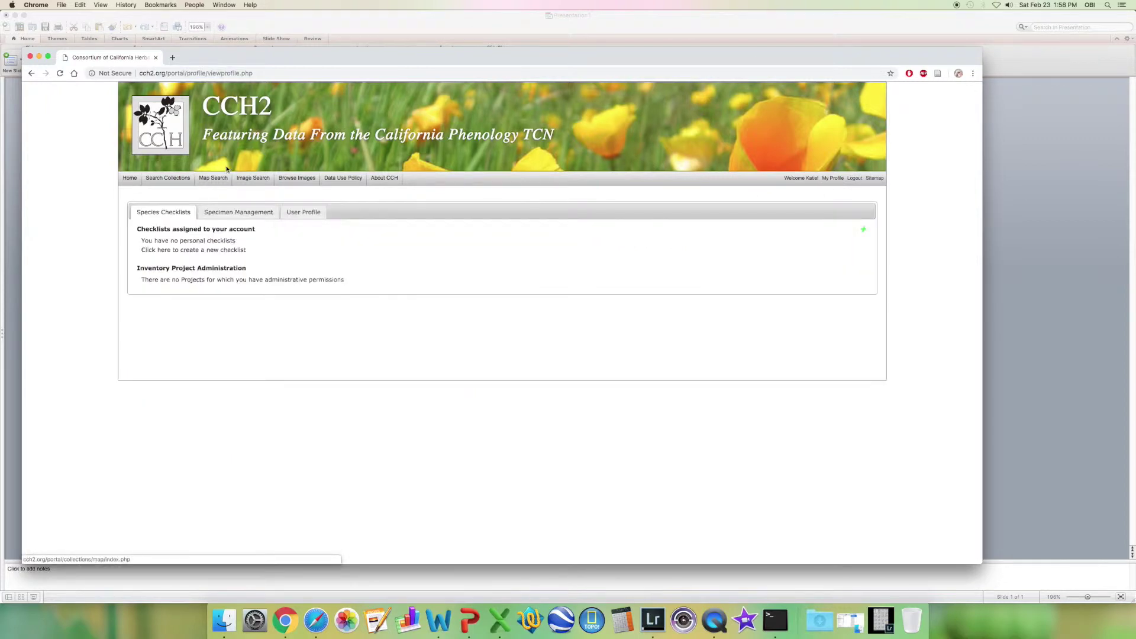
left_click(234, 213)
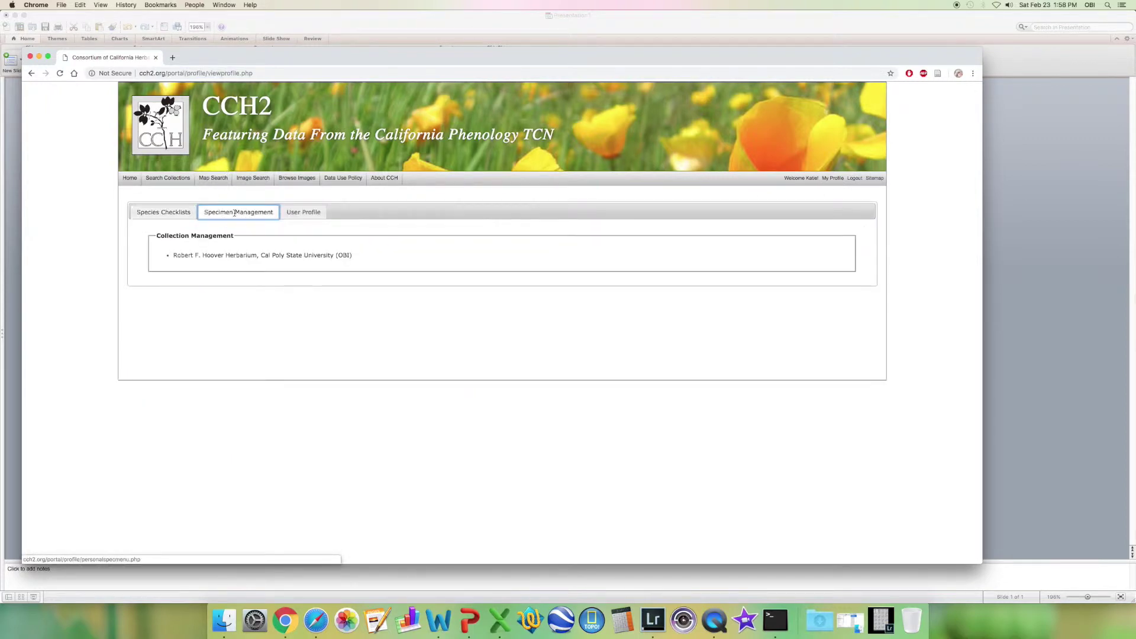
left_click(202, 258)
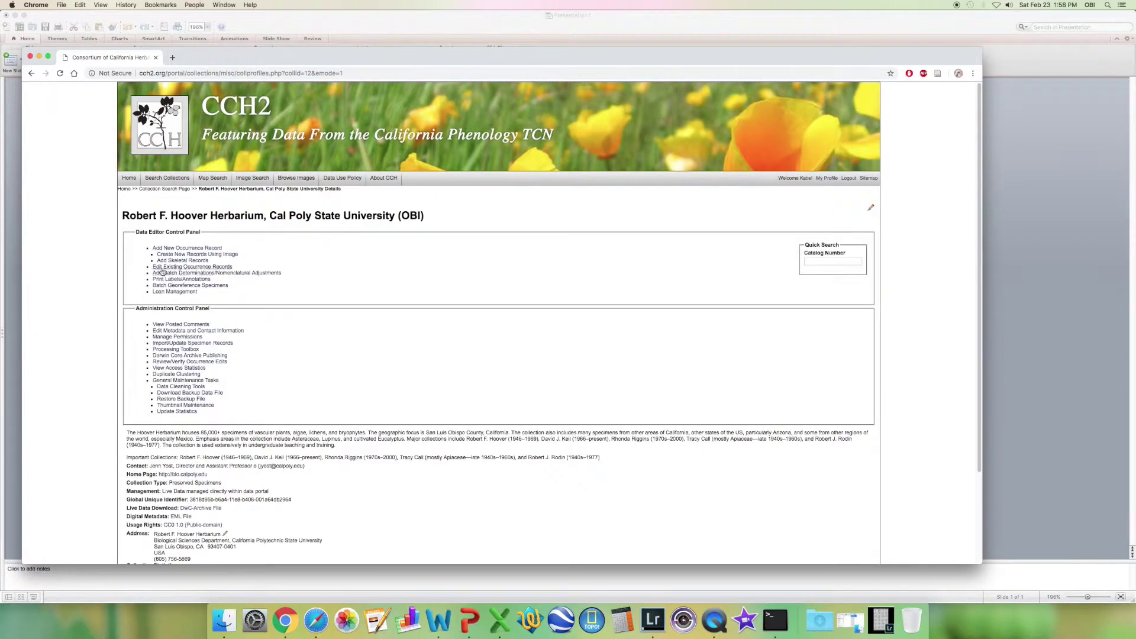
left_click(193, 267)
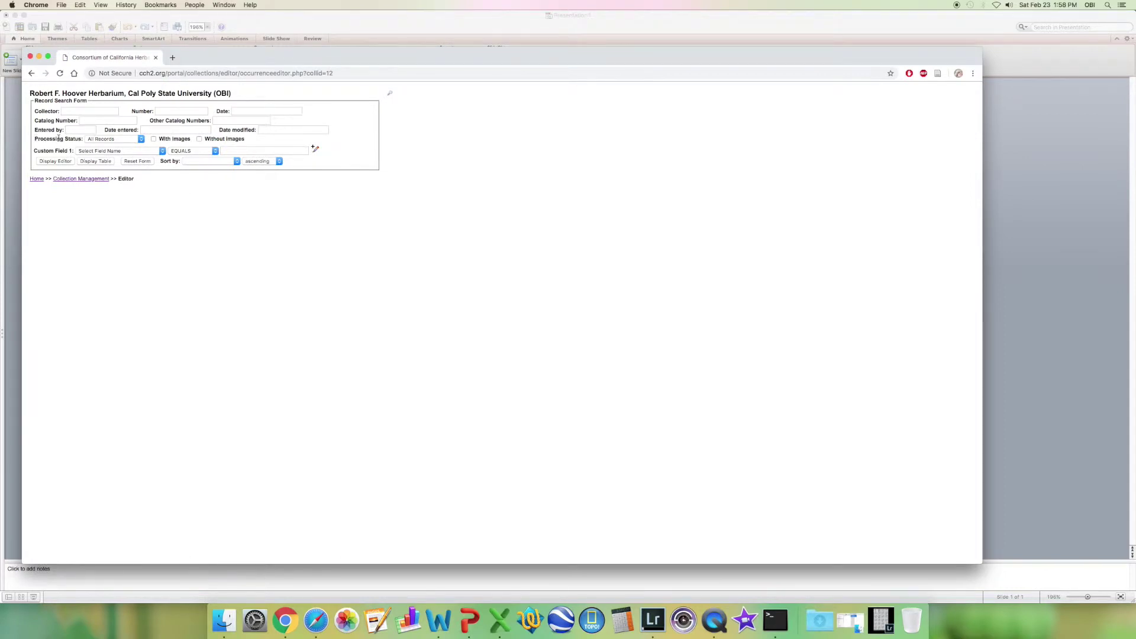
Search for Unprocessed records whose Other Catalog Numbers field IS NULL and display them in the editor.
left_click(113, 139)
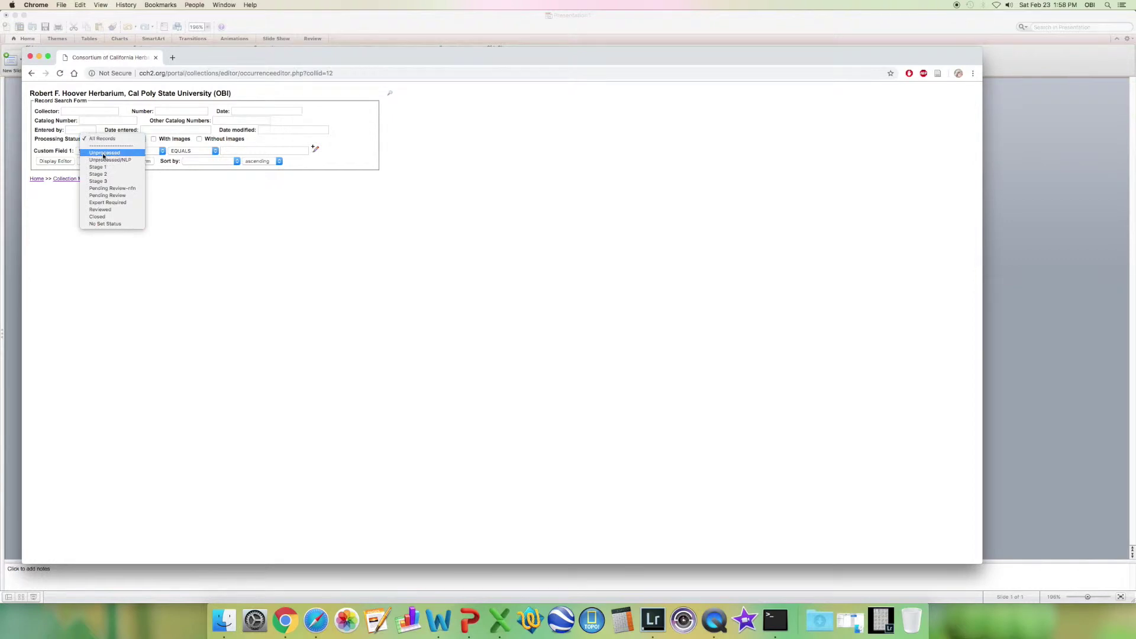
left_click(105, 154)
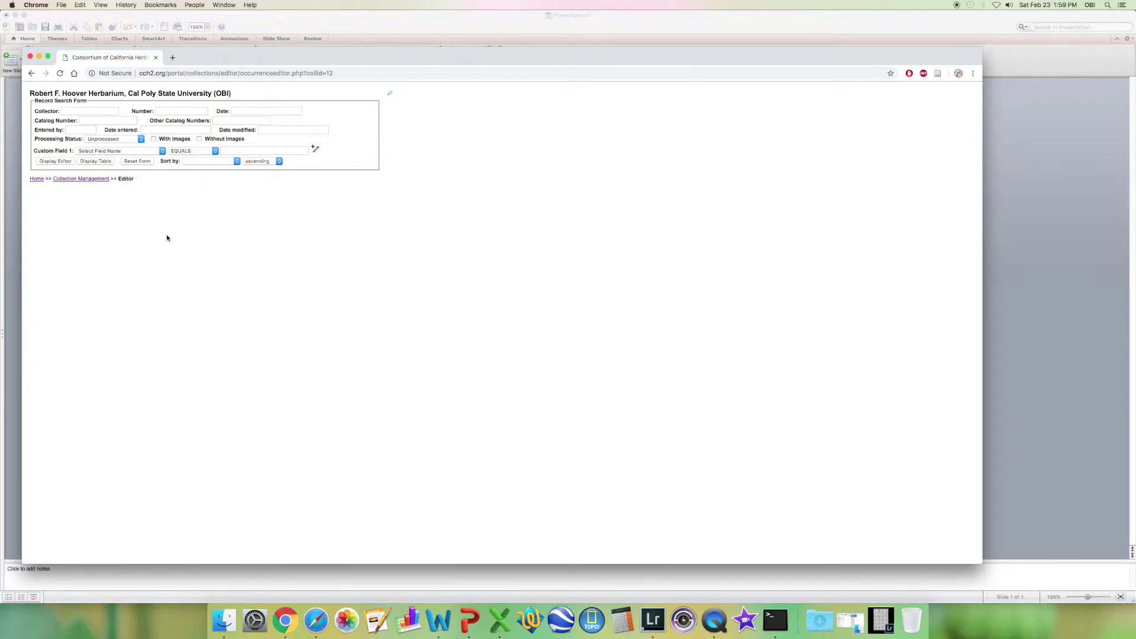
left_click(131, 152)
key("o")
key("t")
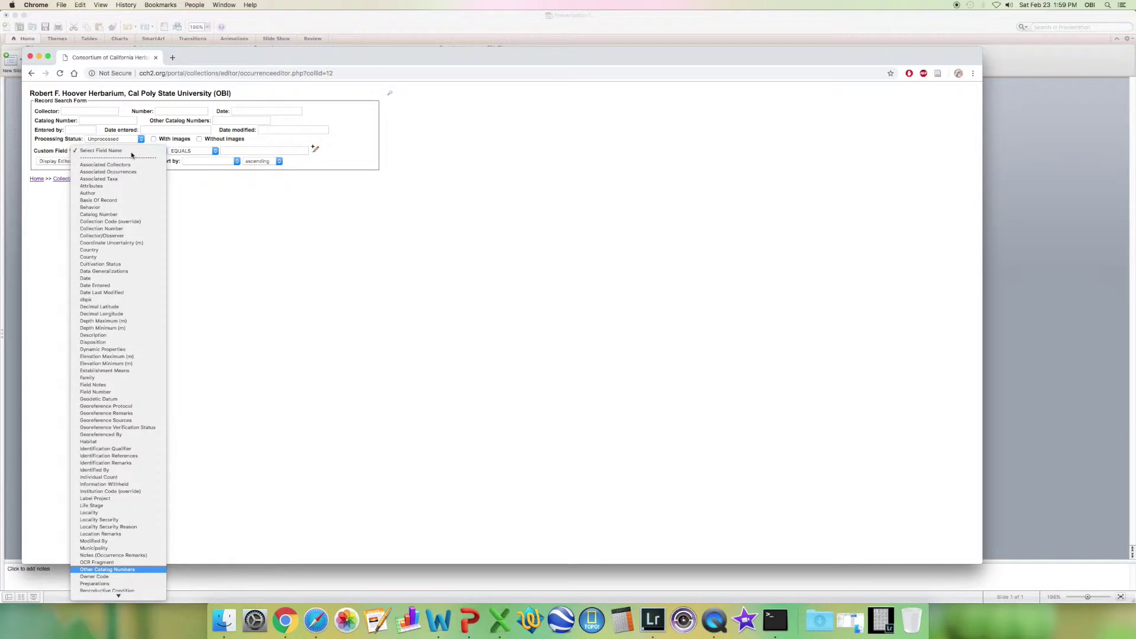
key("Return")
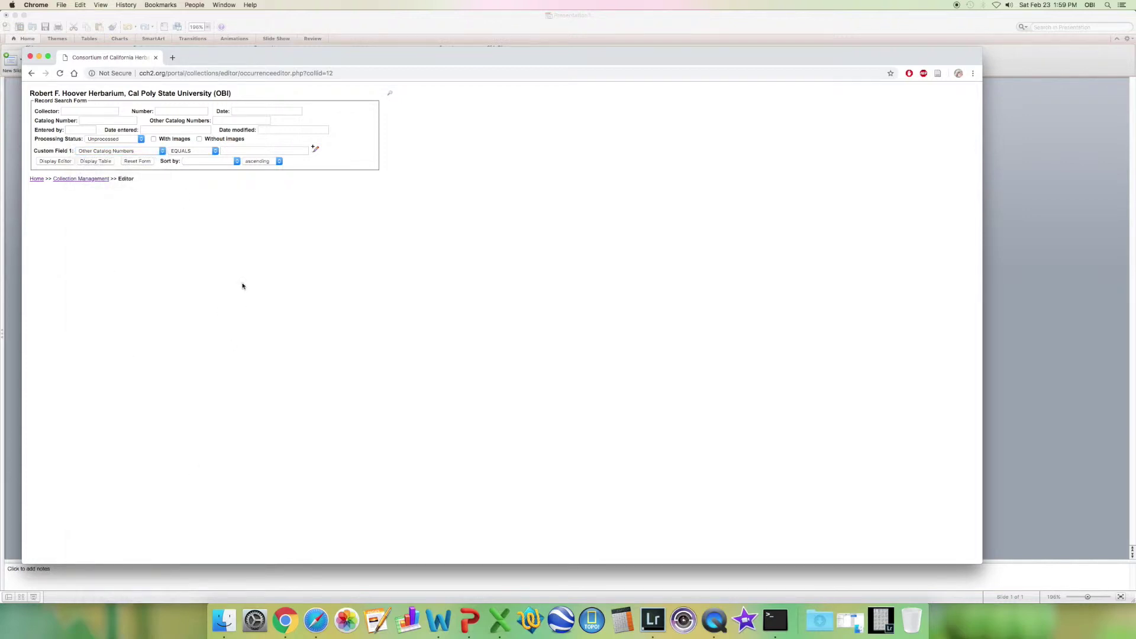
left_click(189, 153)
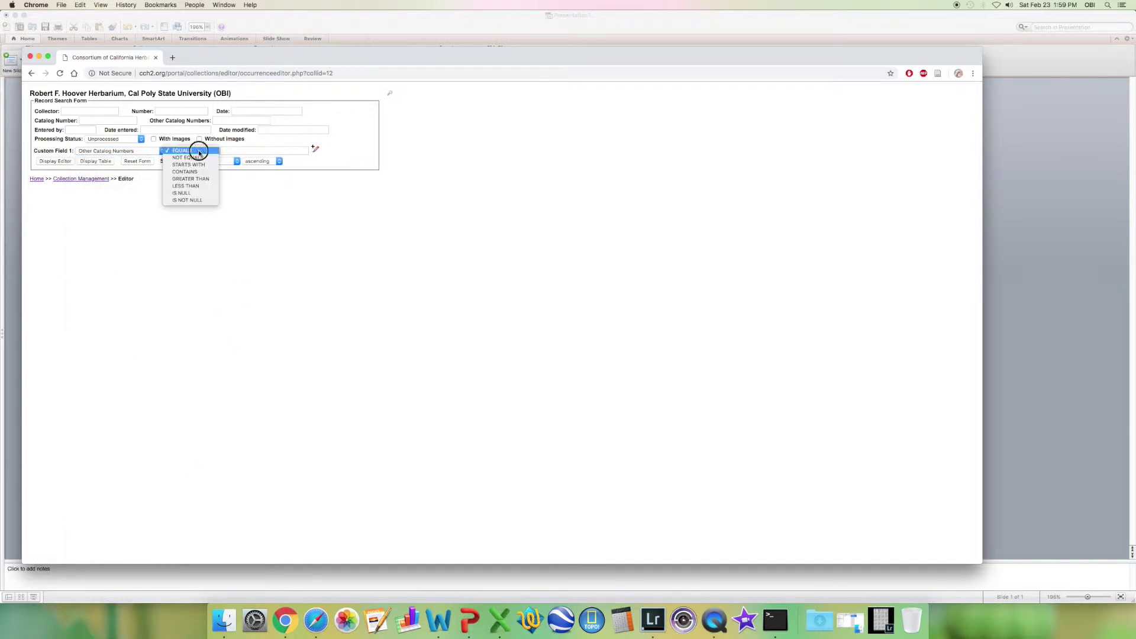
left_click(182, 193)
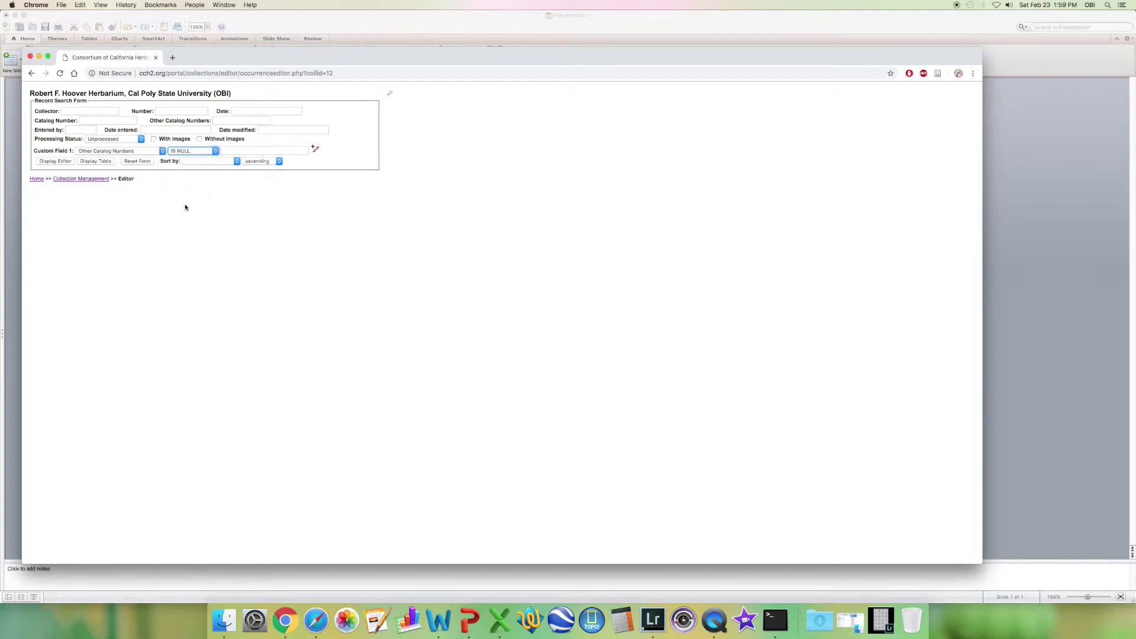
left_click(53, 161)
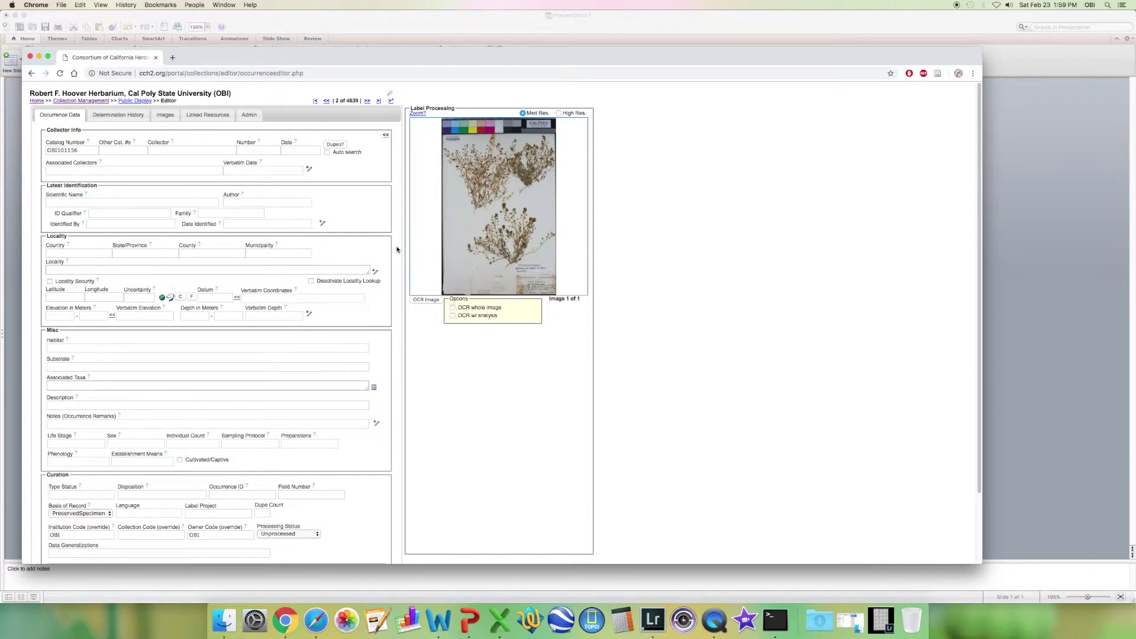
Read the accession number stamped on the specimen image and enter 15144 as the record's other catalog number.
left_click_drag(88, 150, 36, 149)
left_click(122, 151)
double_click(497, 275)
right_click(498, 272)
left_click(501, 268)
right_click(502, 267)
left_click(482, 258)
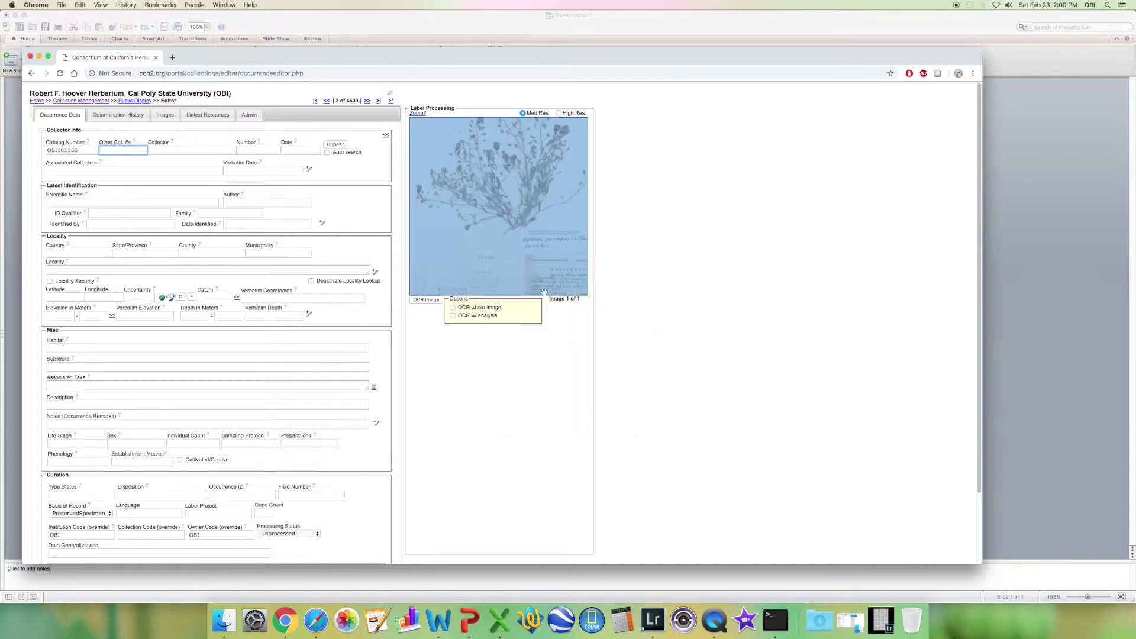
left_click(639, 319)
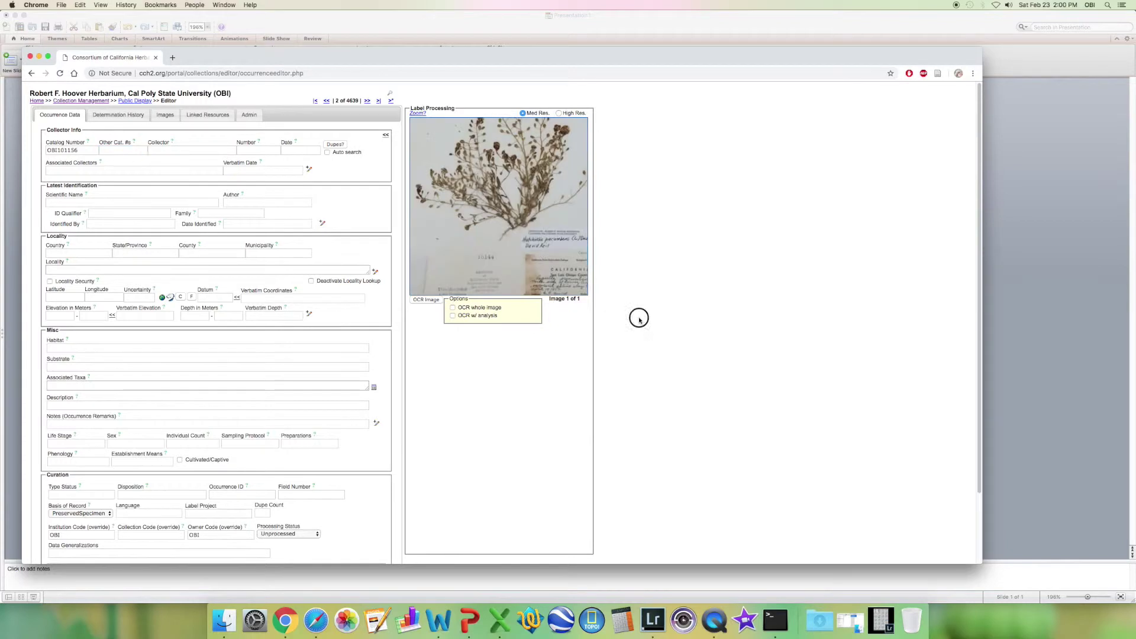
left_click(479, 260)
left_click_drag(477, 243, 507, 235)
left_click(128, 150)
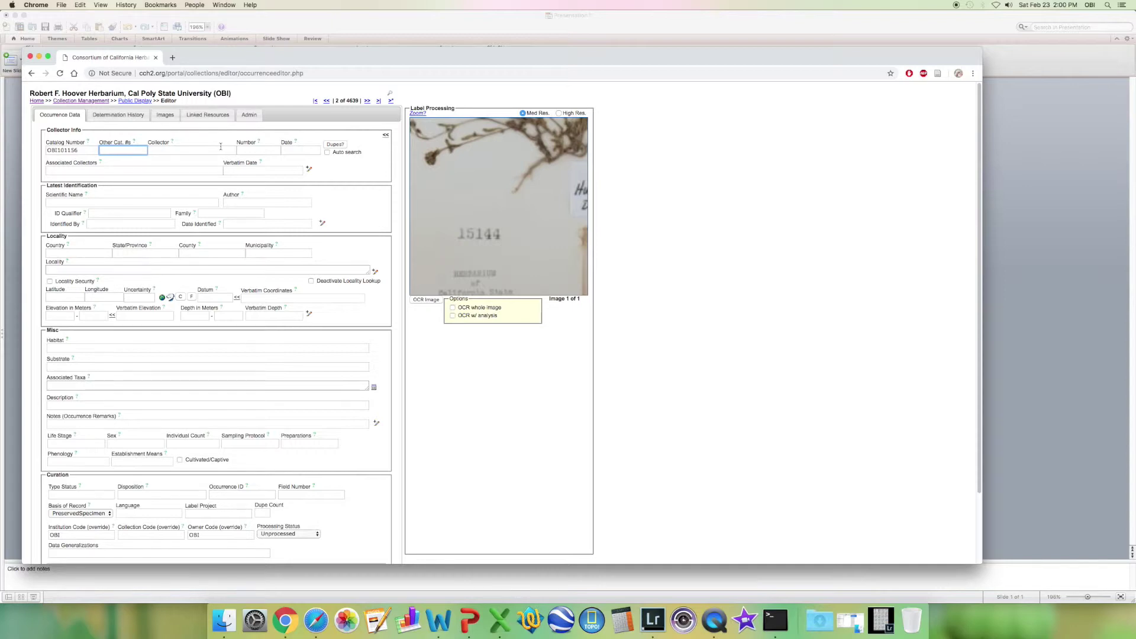
type("15144")
key("Tab")
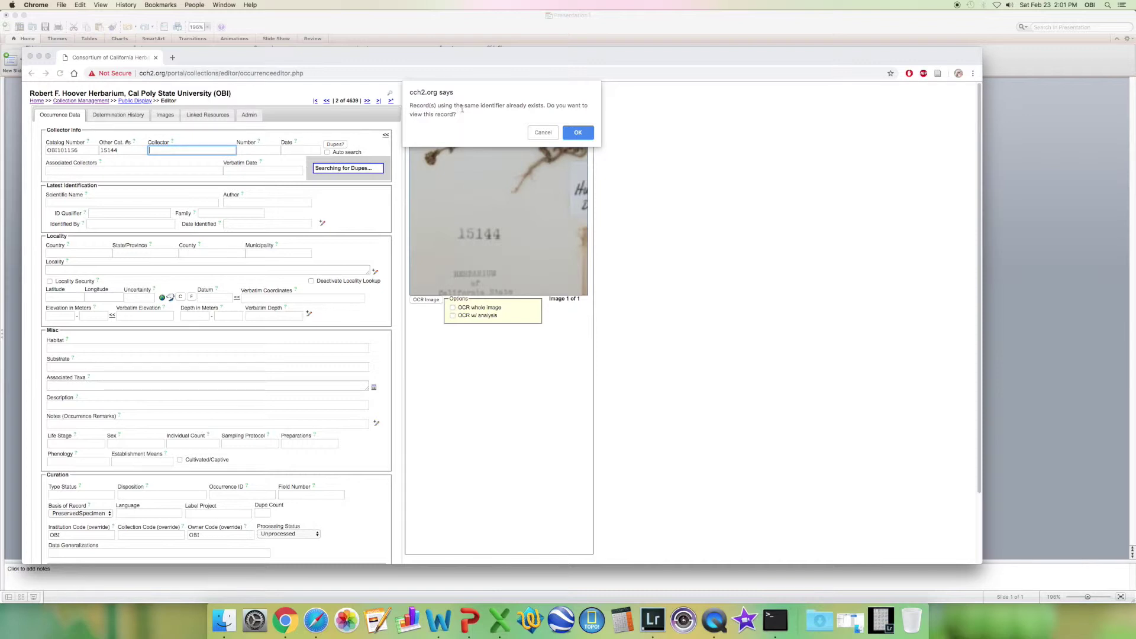
Choose to view the record with the same identifier, always allow the site's pop-ups, and open the blocked duplicate window.
left_click(576, 133)
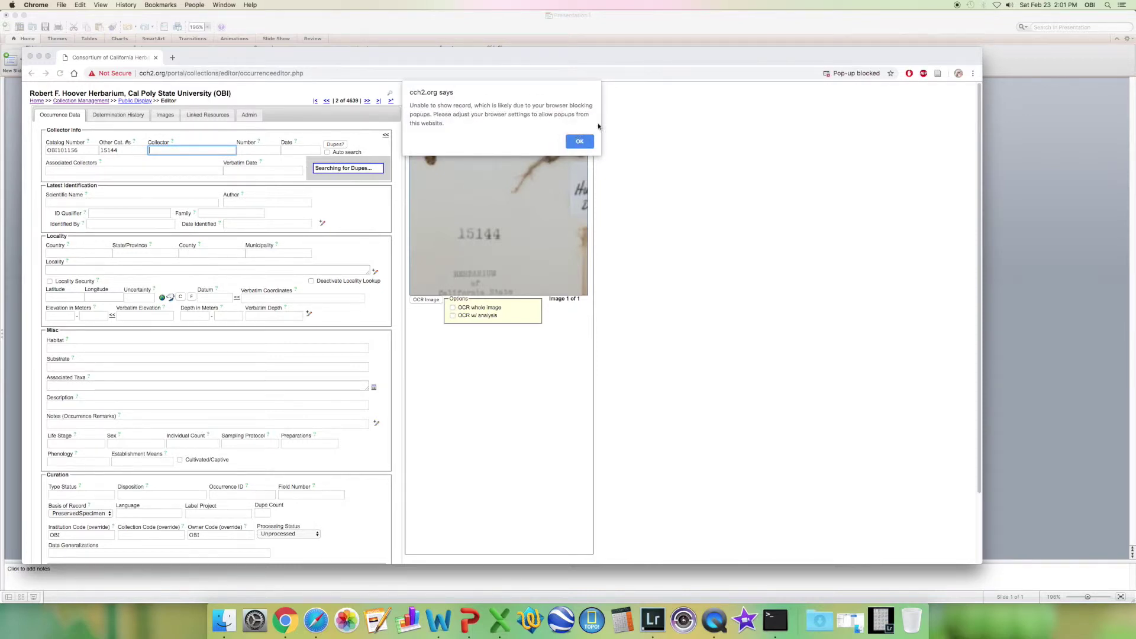
left_click(876, 73)
left_click(769, 117)
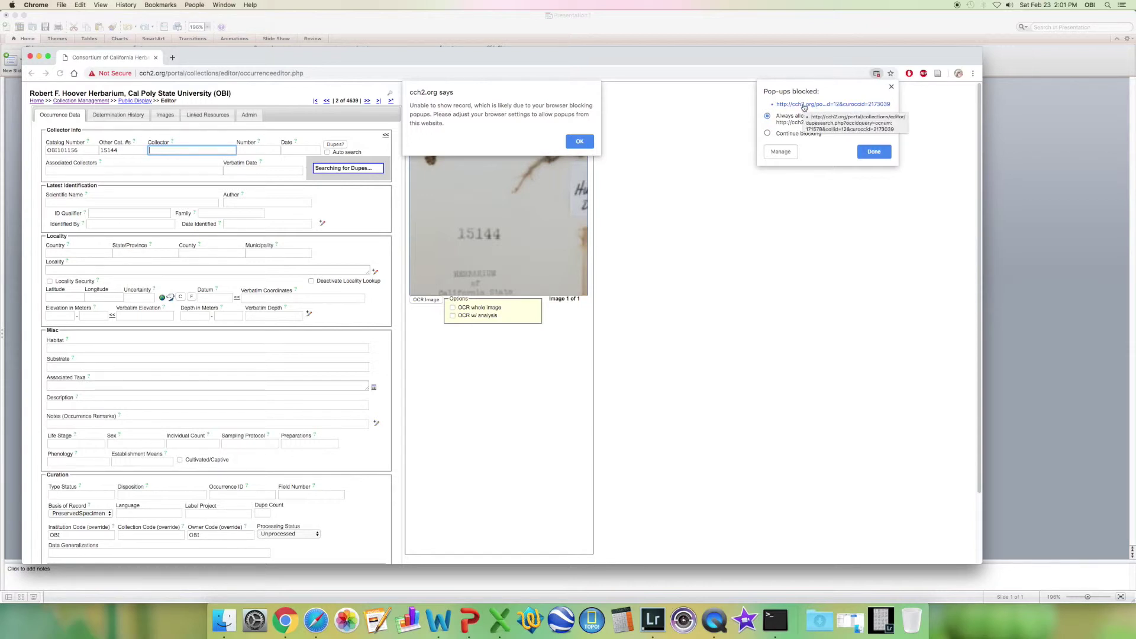
left_click(803, 105)
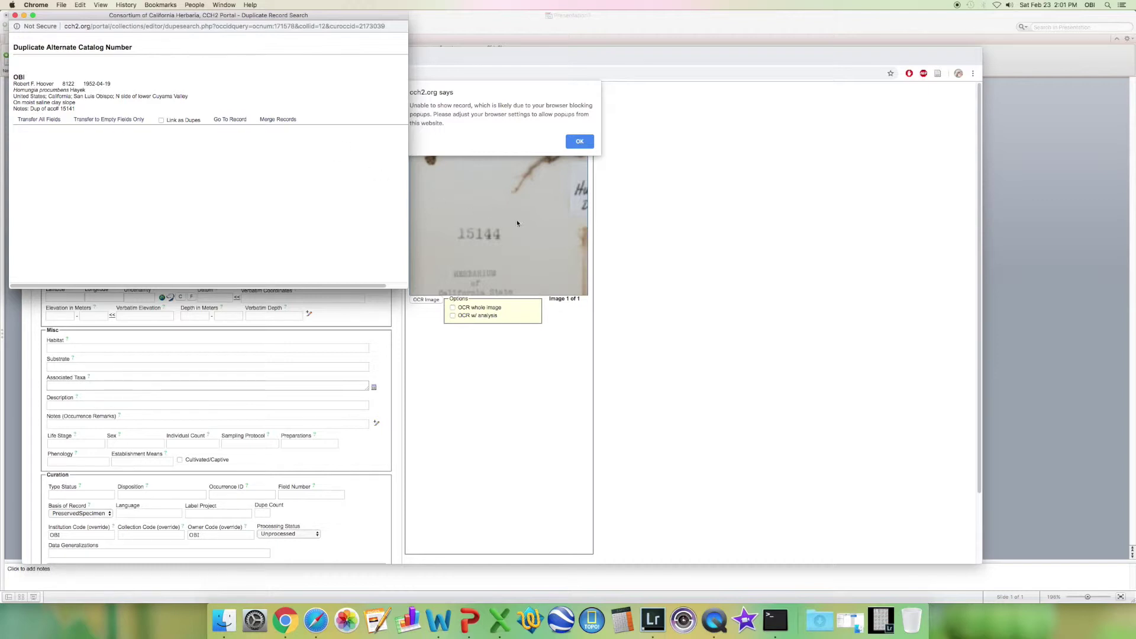
left_click(573, 145)
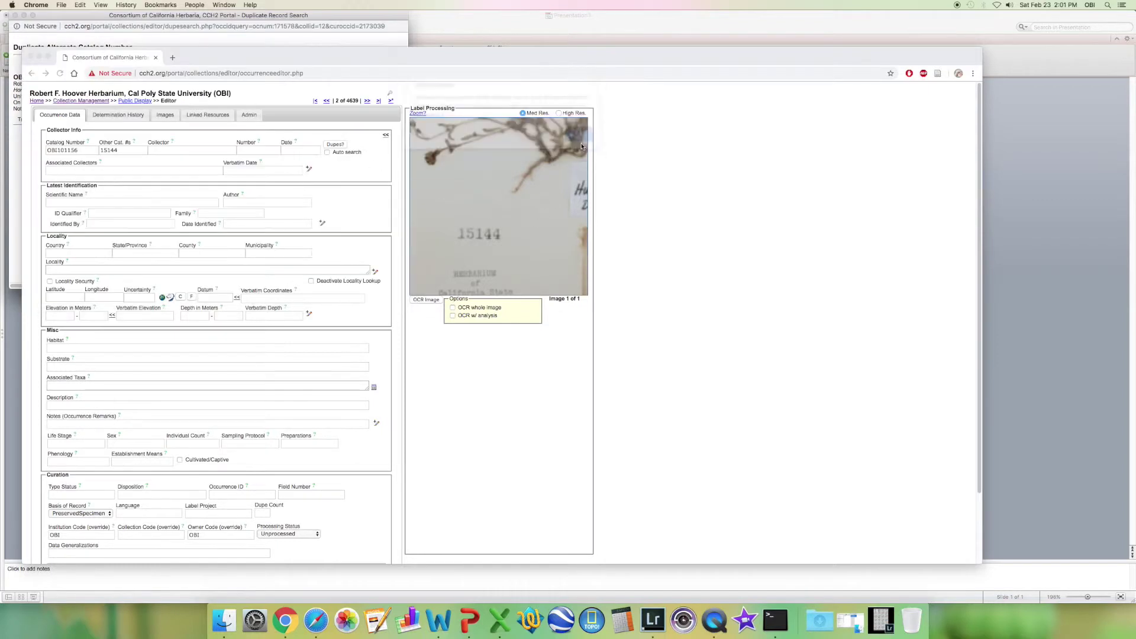
left_click(595, 166)
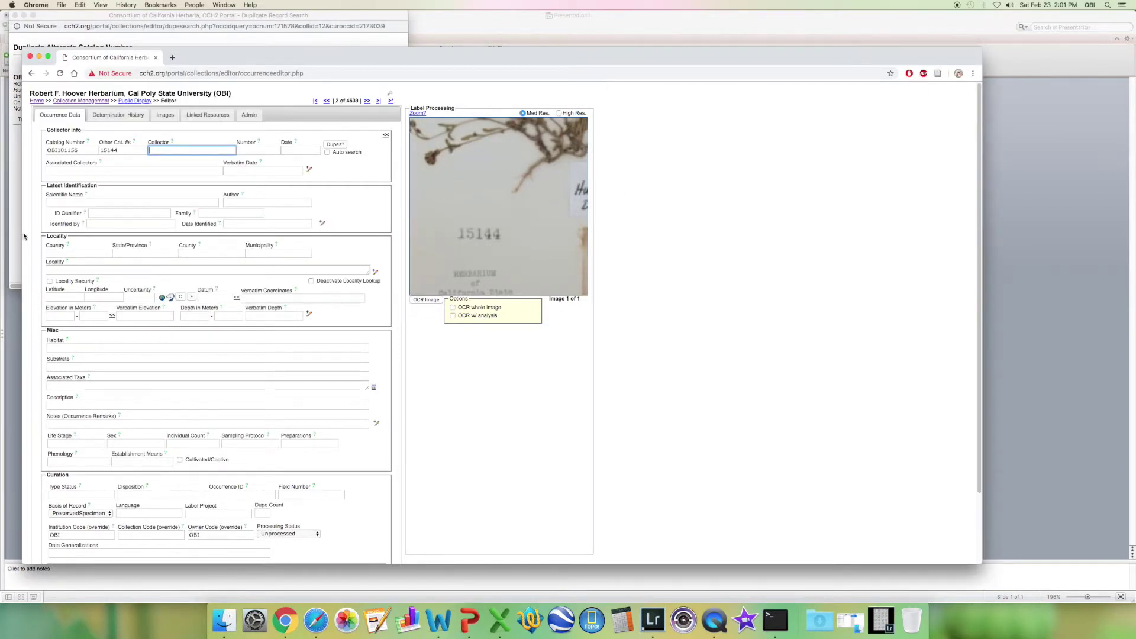
Arrange the two windows side by side and compare the specimen label with the duplicate record's collector, number, date and locality.
left_click_drag(21, 235, 339, 208)
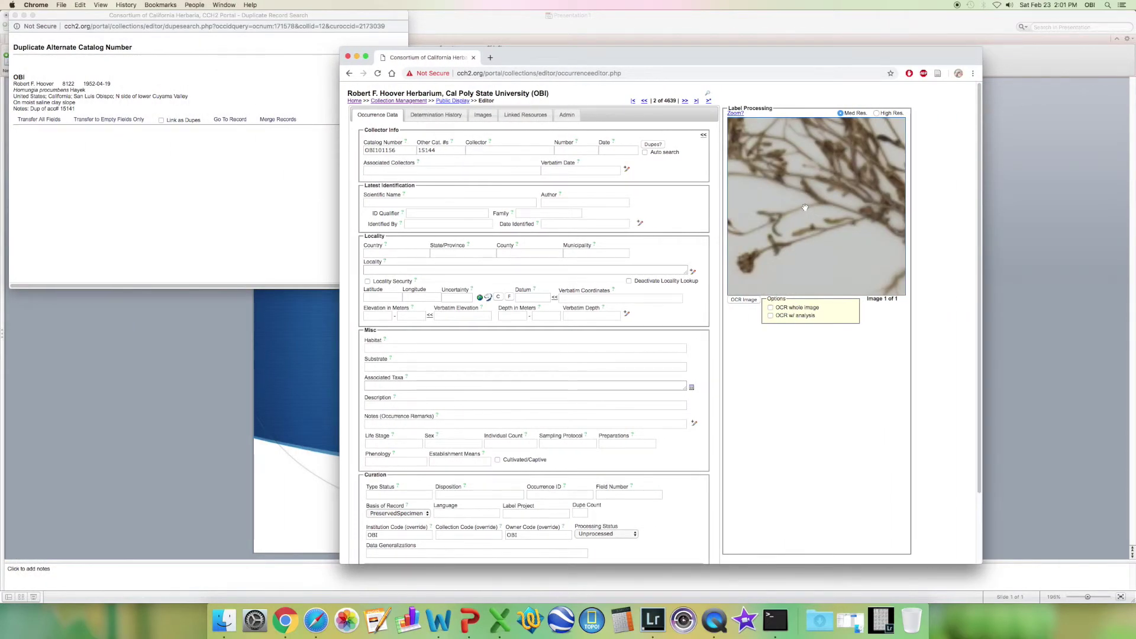
scroll(804, 211, "down", 3)
left_click_drag(804, 223, 827, 240)
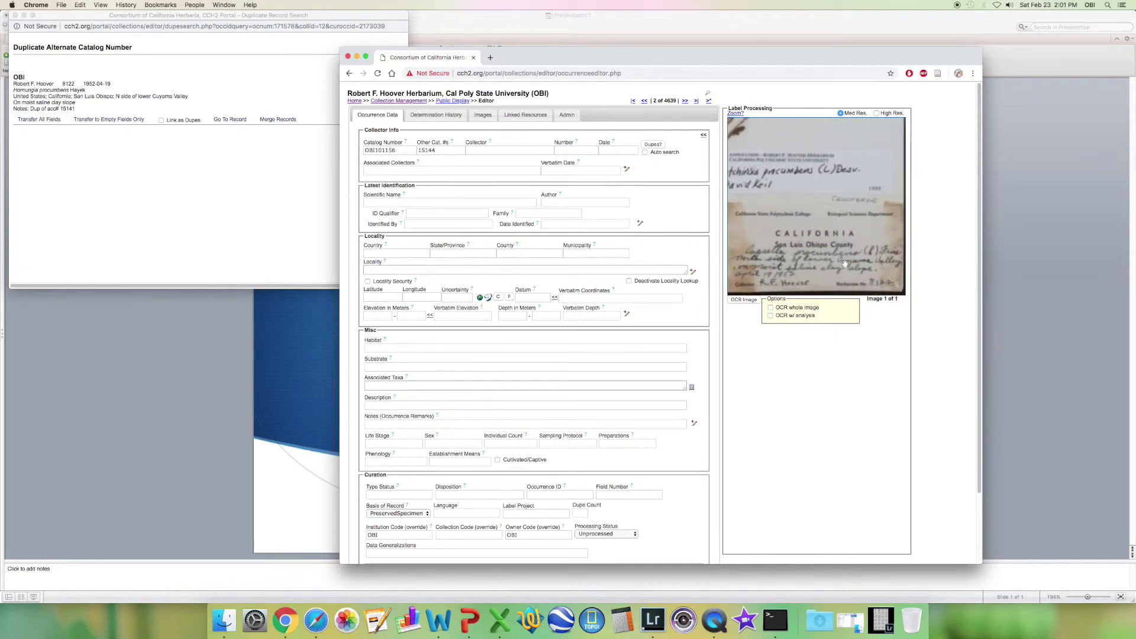
left_click_drag(867, 259, 873, 258)
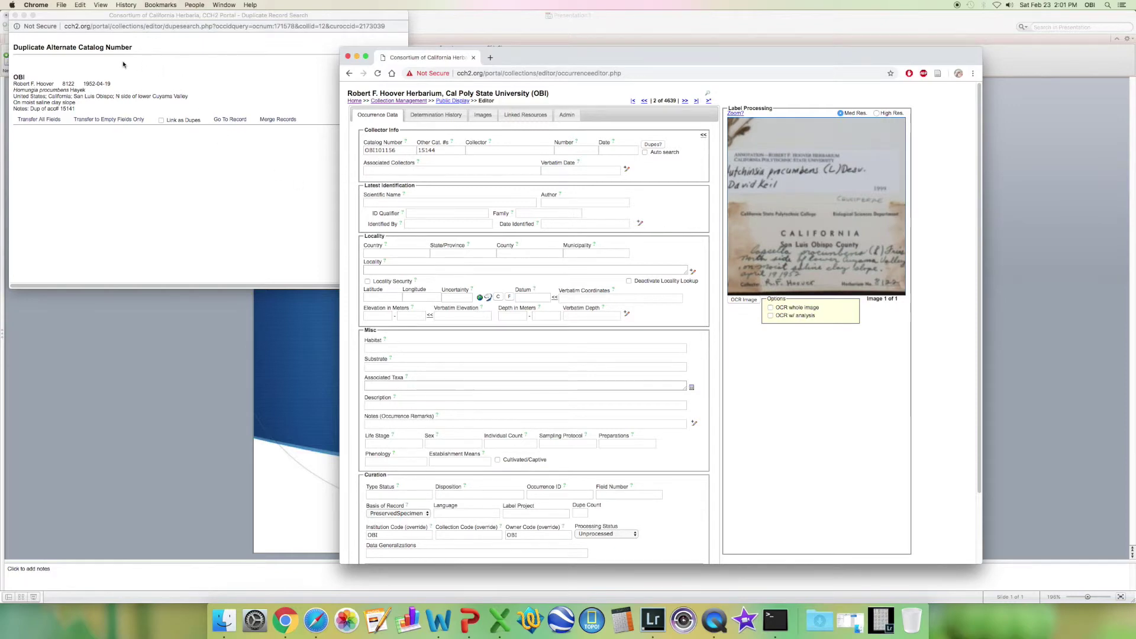
left_click(303, 148)
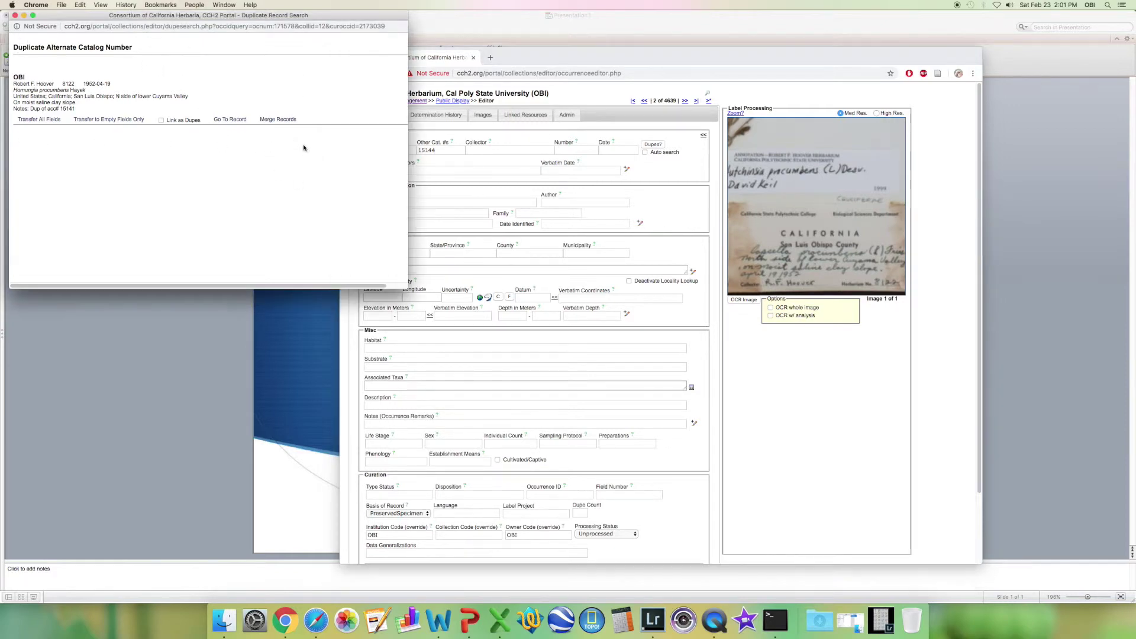
left_click_drag(407, 121, 324, 122)
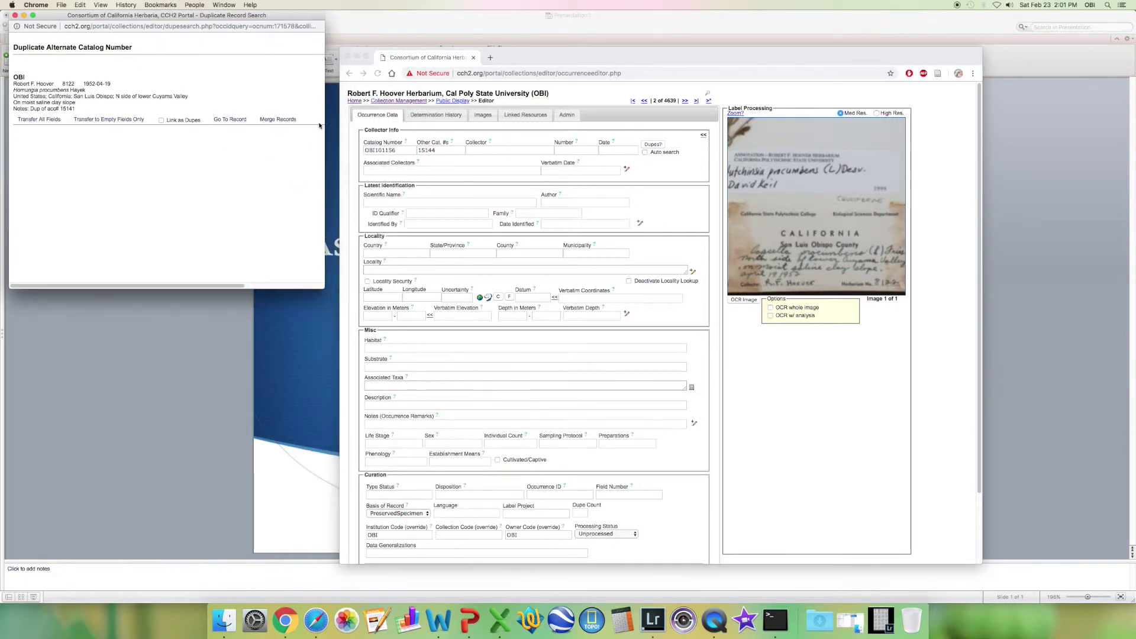
left_click_drag(59, 83, 111, 83)
left_click(144, 147)
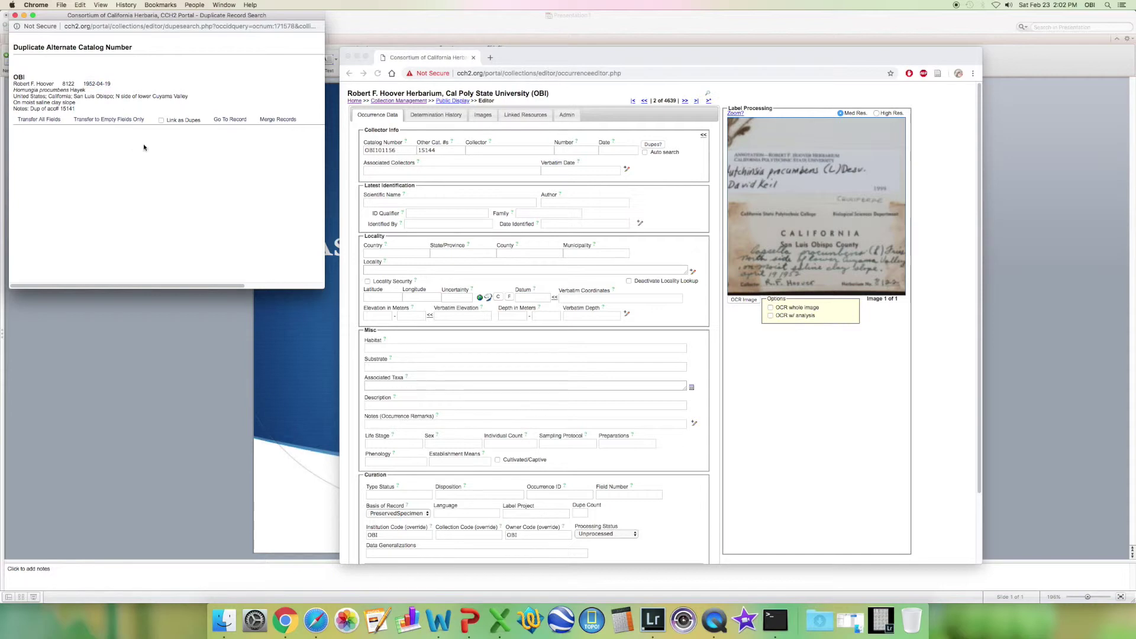
Merge the duplicate record with the current specimen record and close the duplicate search window.
left_click(276, 120)
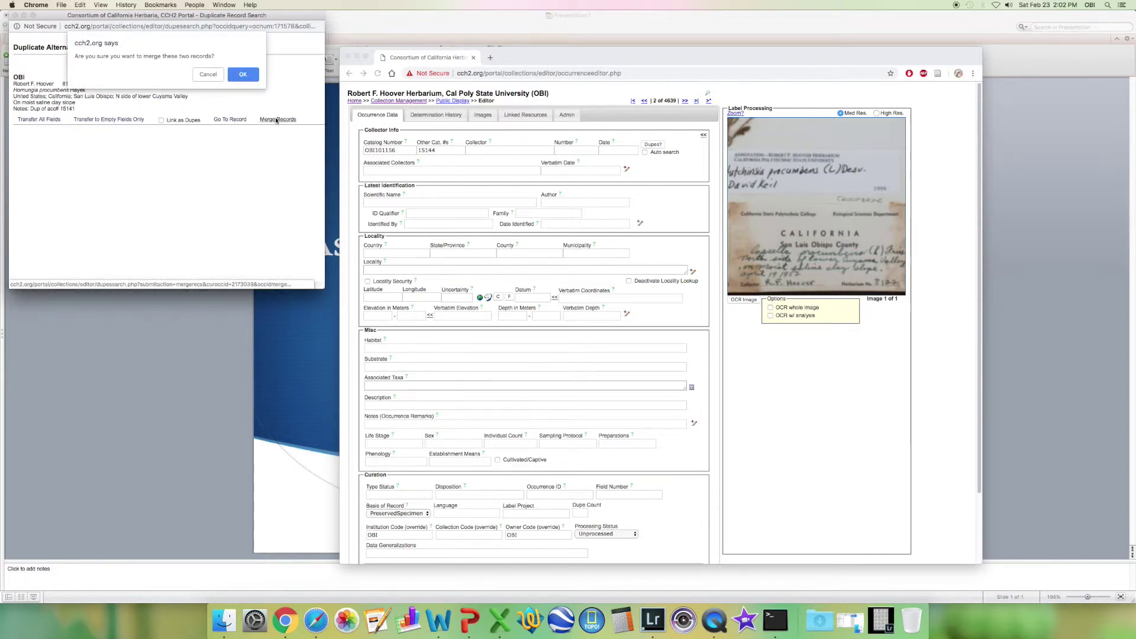
left_click(242, 76)
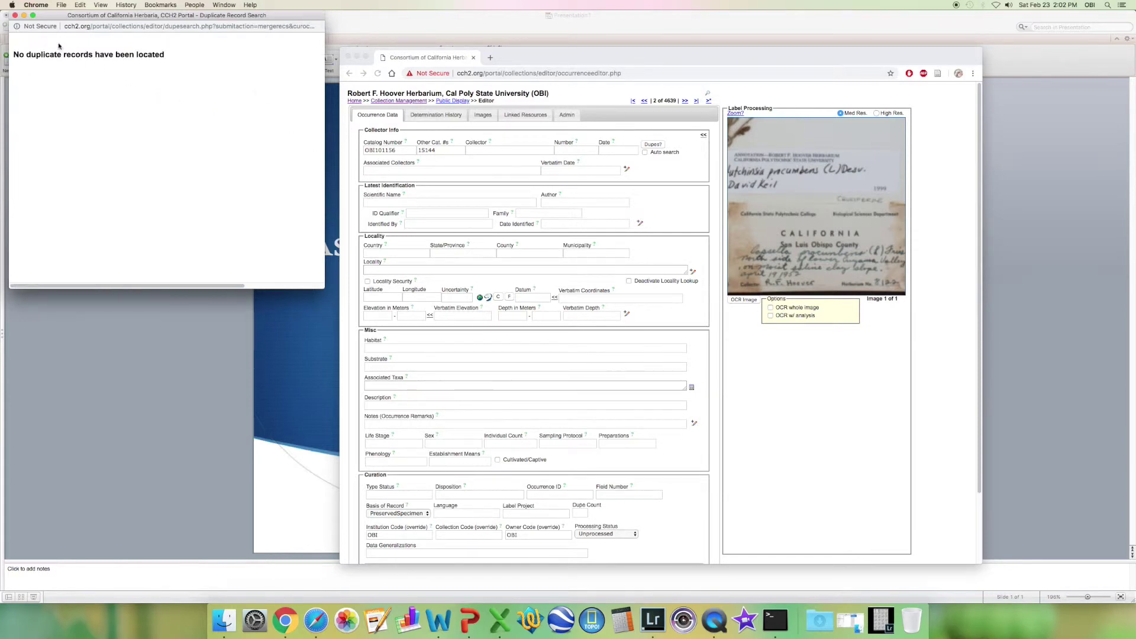
left_click(15, 15)
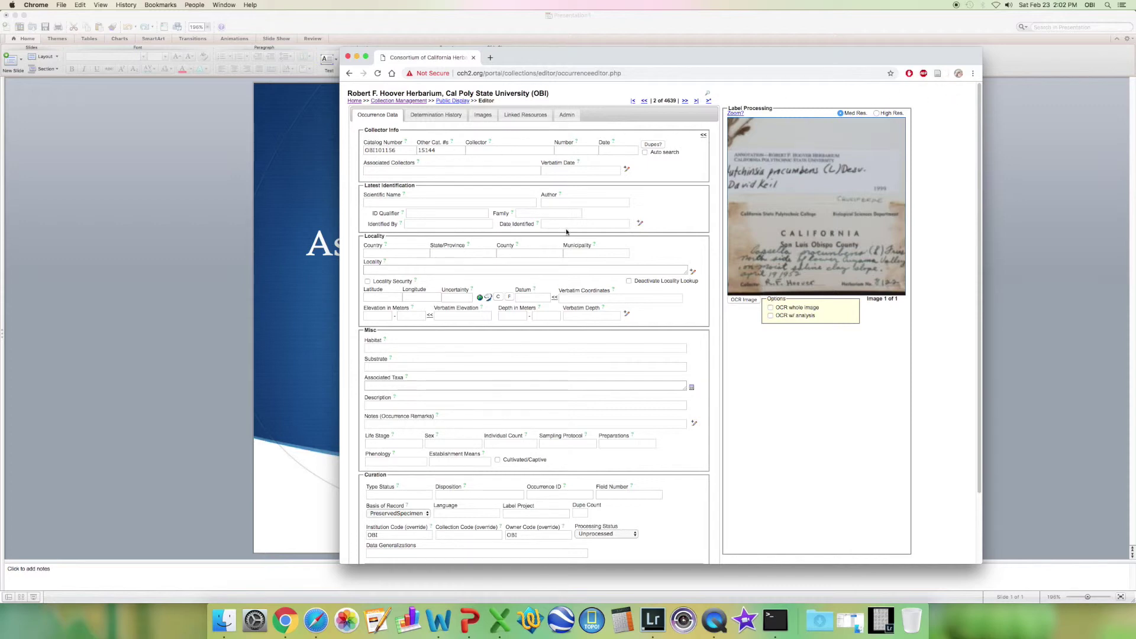
Go to the next unprocessed record, read its stamped accession number, and enter 47989 as the other catalog number.
left_click(685, 101)
left_click(735, 131)
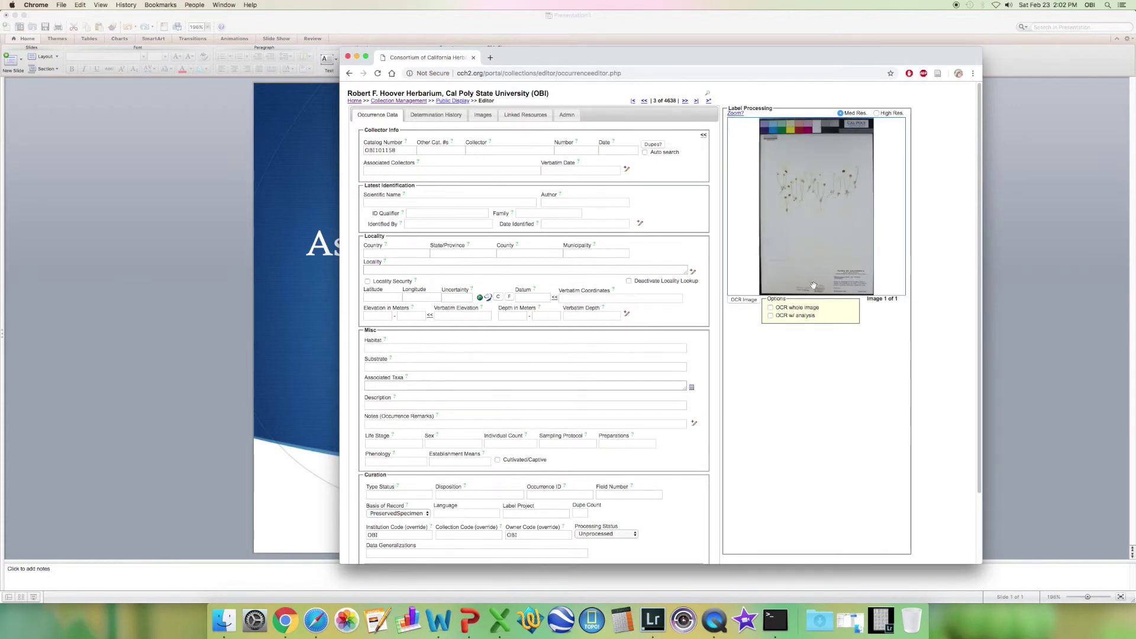
left_click_drag(814, 287, 837, 228)
left_click_drag(841, 235, 896, 248)
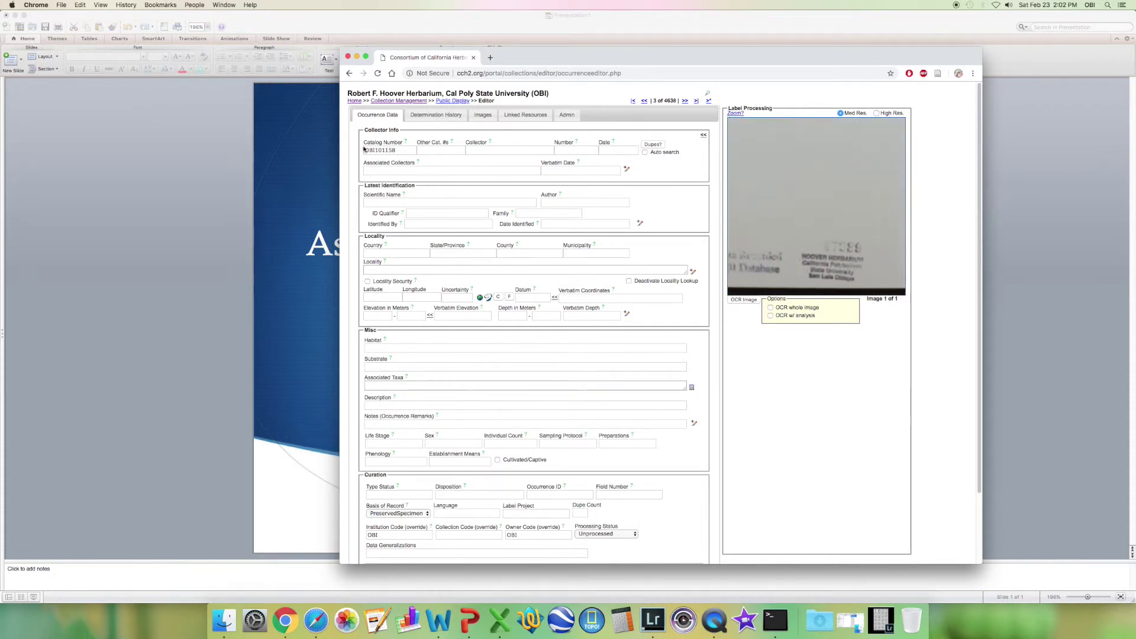
left_click(442, 151)
type("47989")
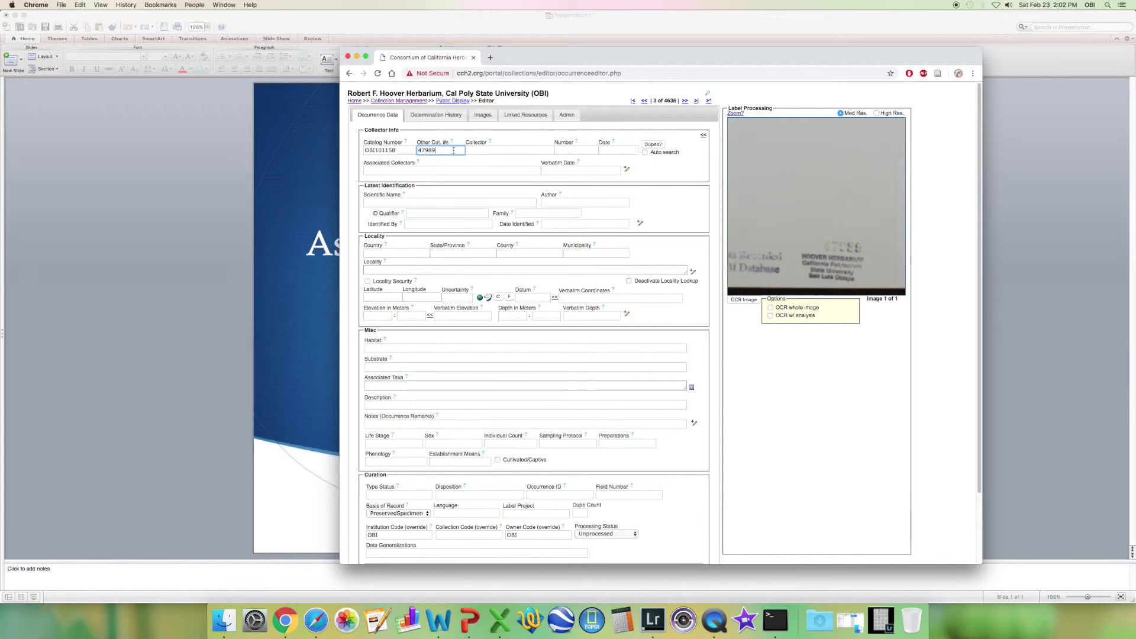
key("Tab")
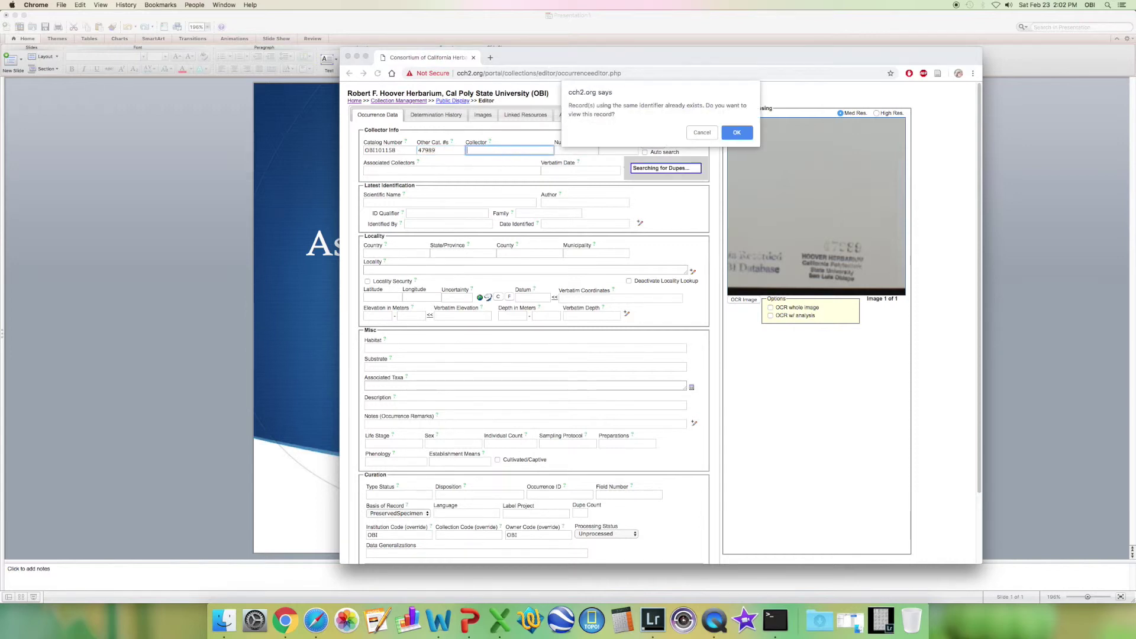
View the record with the same identifier and pan the specimen image to compare its label with the duplicate's collector, number, date and locality.
left_click(736, 133)
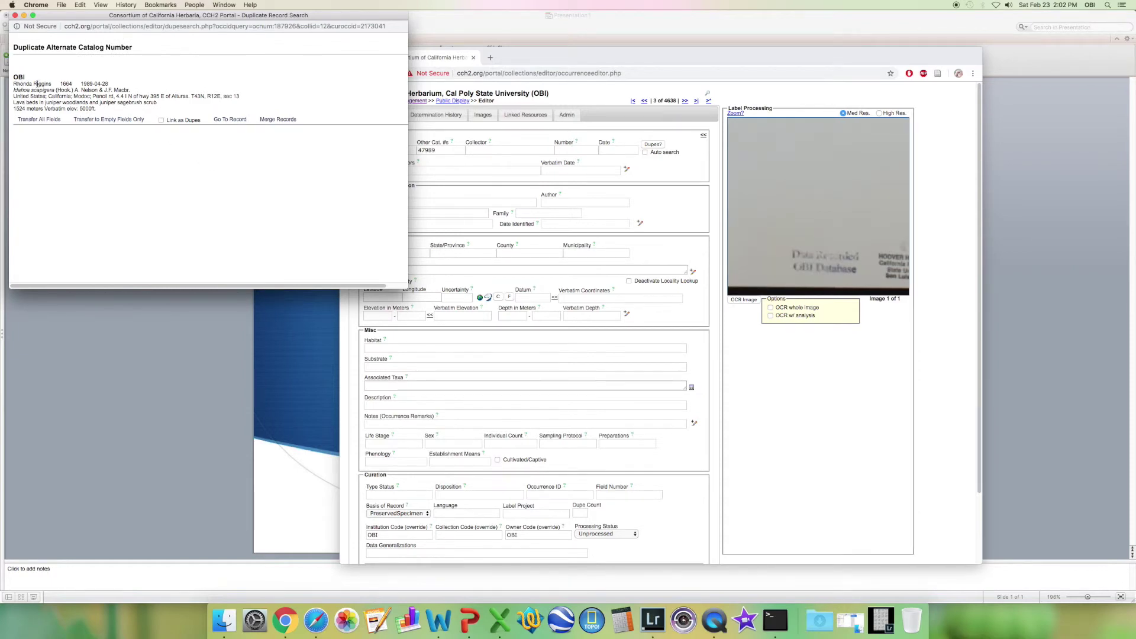
left_click(804, 225)
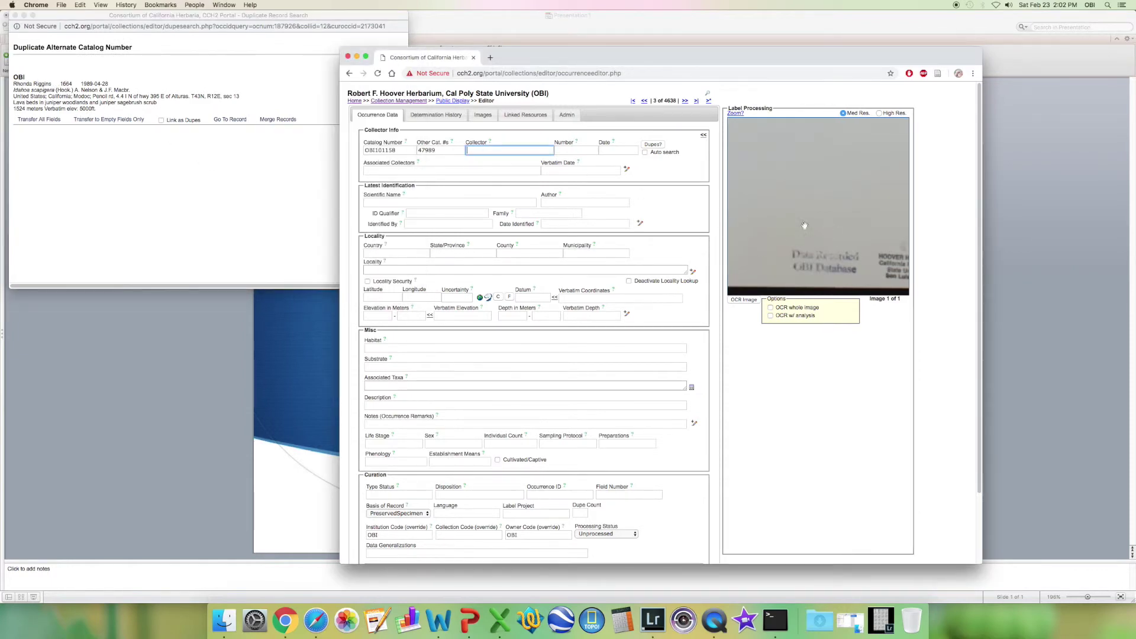
left_click_drag(805, 225, 734, 229)
left_click_drag(882, 233, 775, 262)
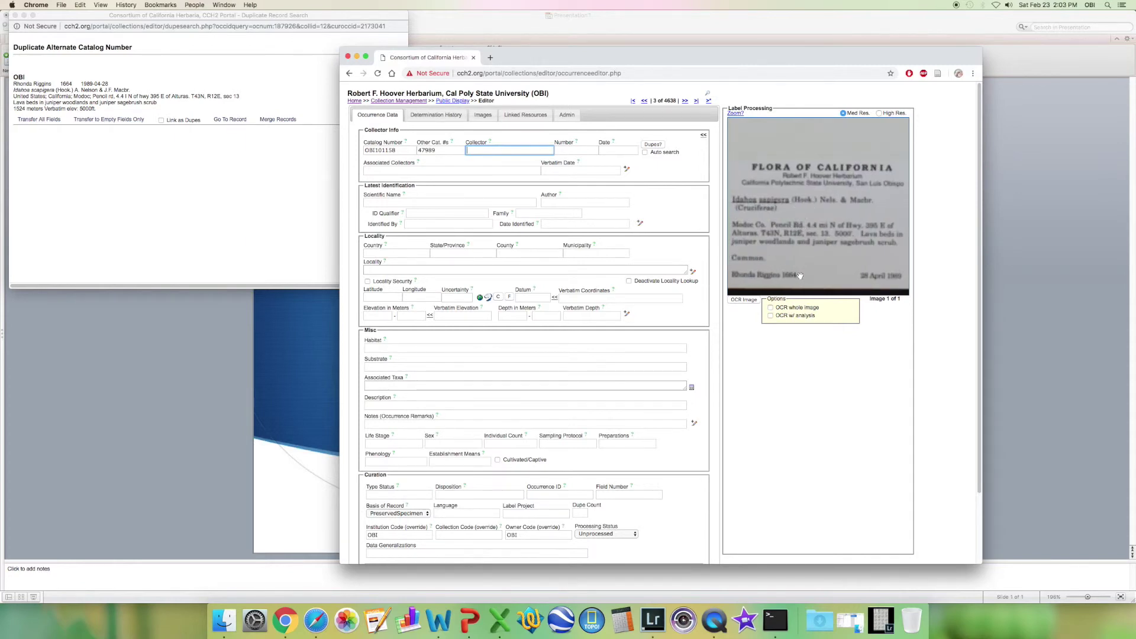
Merge the duplicate record with the current specimen record and confirm the merge.
left_click(290, 171)
left_click(276, 120)
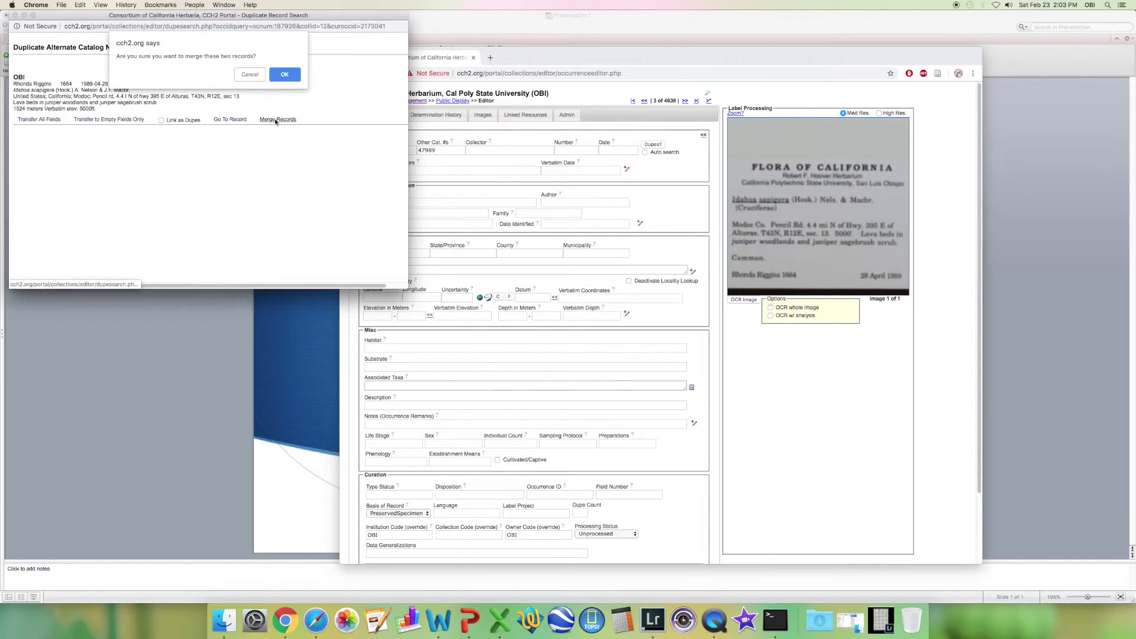
left_click(281, 71)
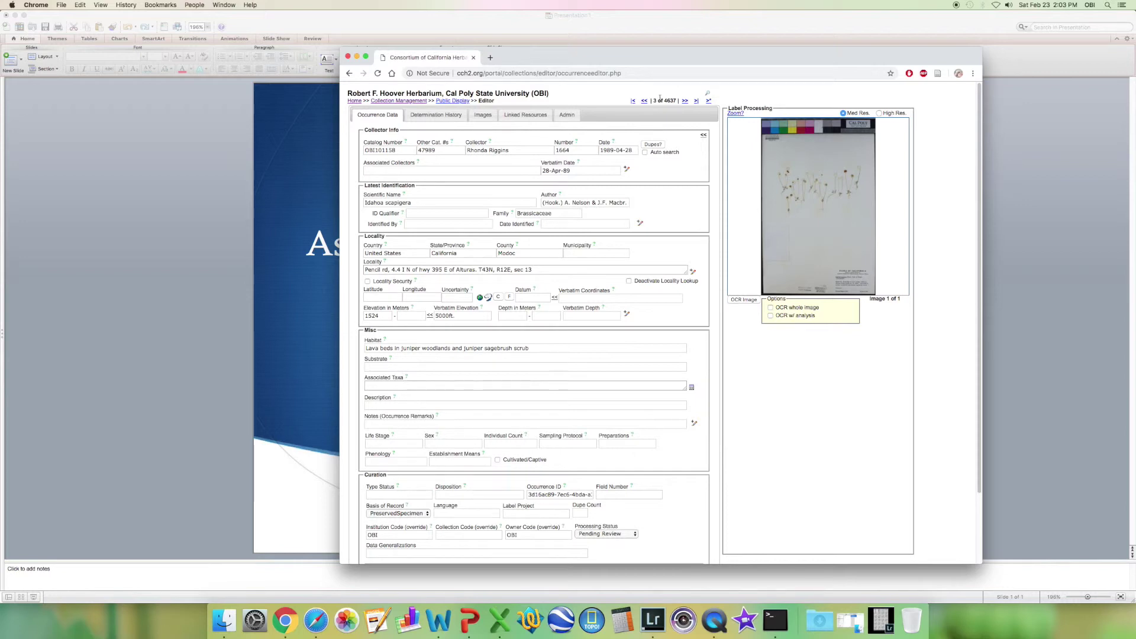
Go to the next unprocessed record and place the cursor in its other catalog number field.
left_click(685, 102)
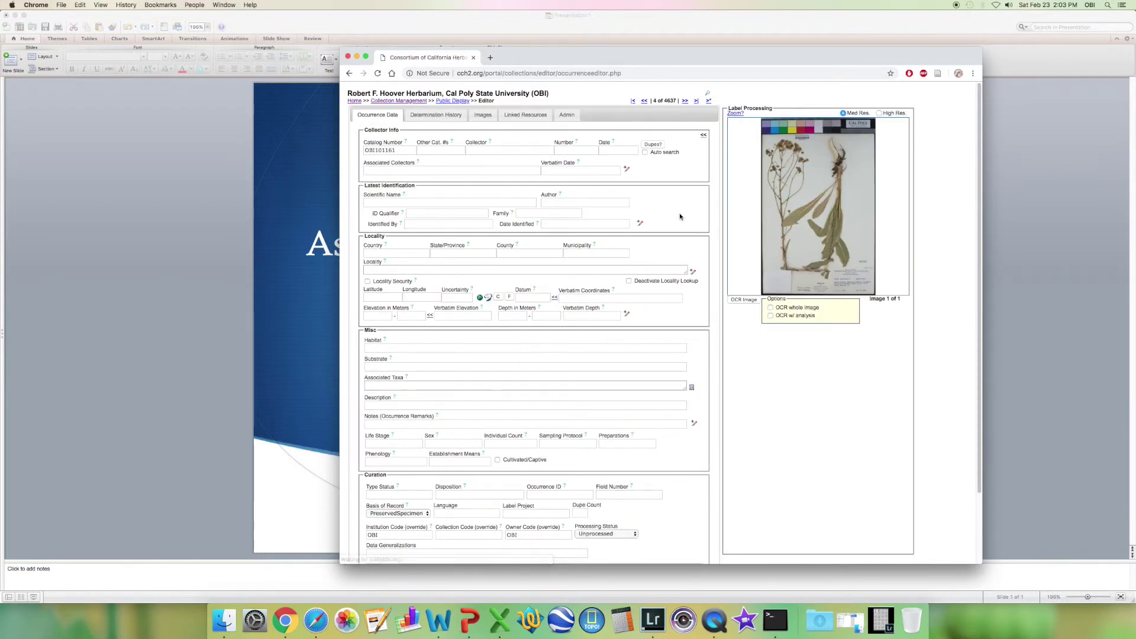
left_click(504, 150)
left_click(435, 151)
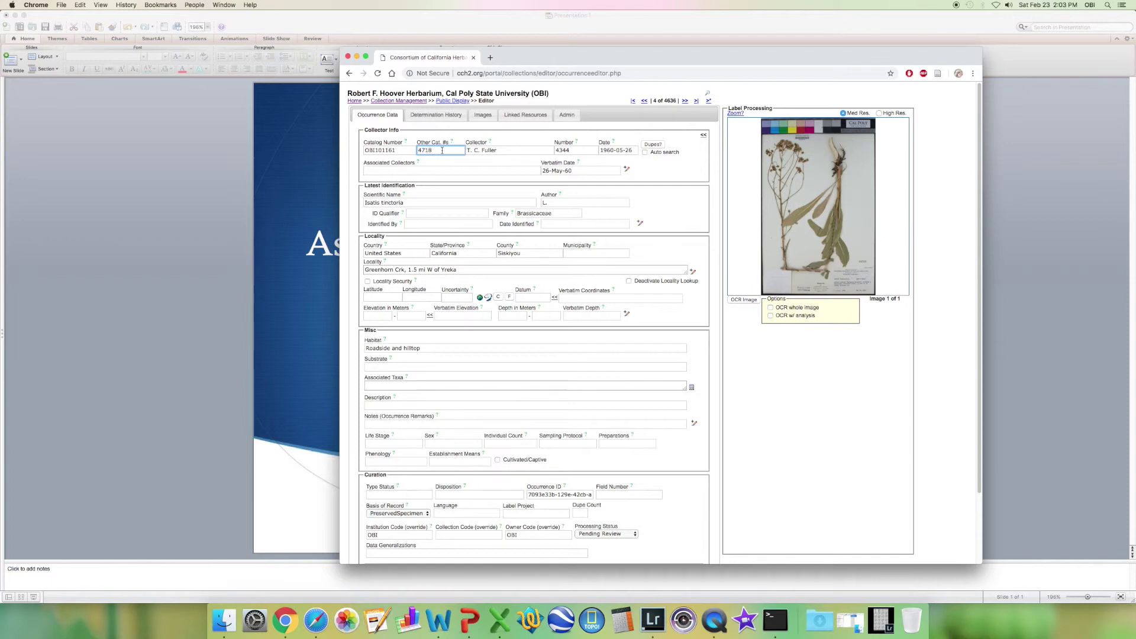
Enlarge the specimen's stamped accession number and label, and check them against the record's other catalog number, collector, collector number and date.
scroll(839, 282, "up", 5)
left_click_drag(839, 282, 859, 227)
scroll(858, 227, "up", 2)
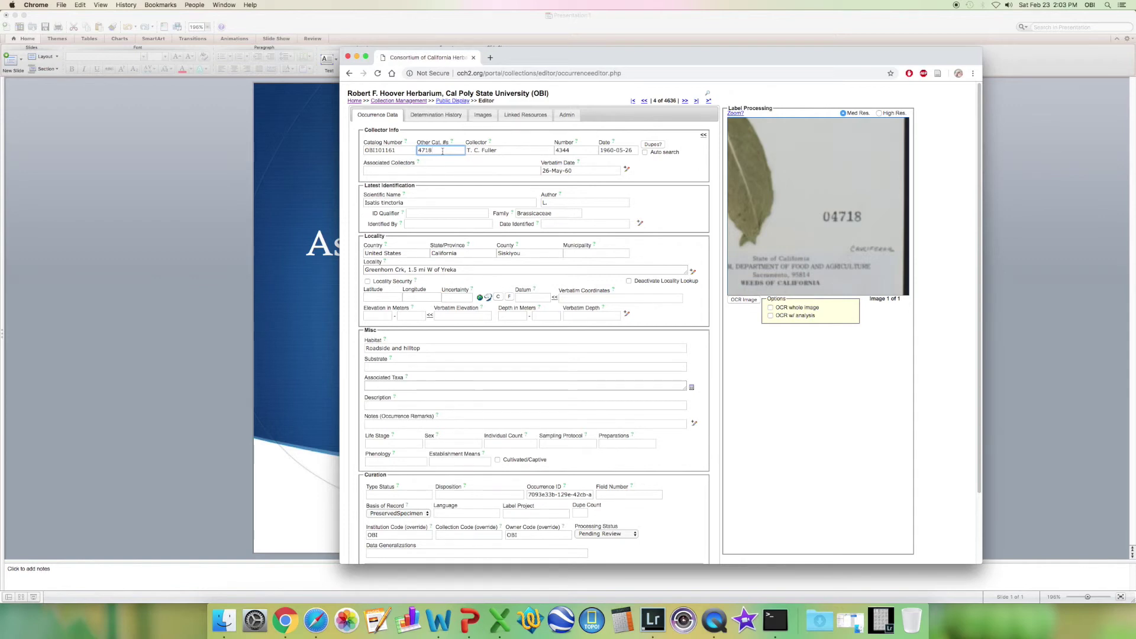
left_click_drag(803, 248, 819, 213)
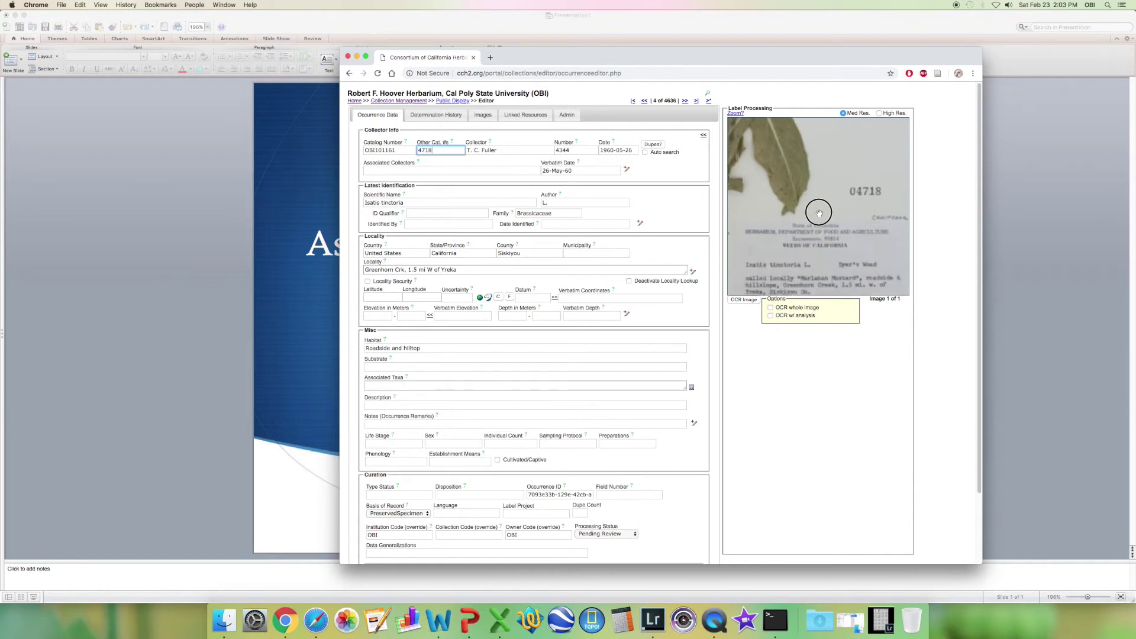
left_click(506, 148)
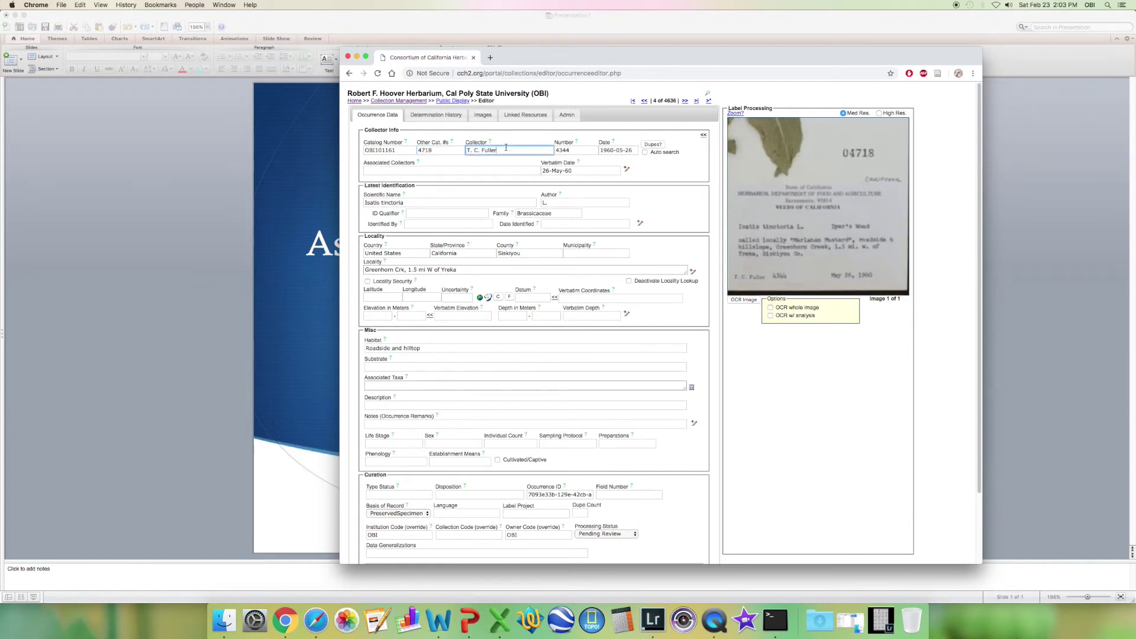
left_click(583, 152)
left_click(615, 150)
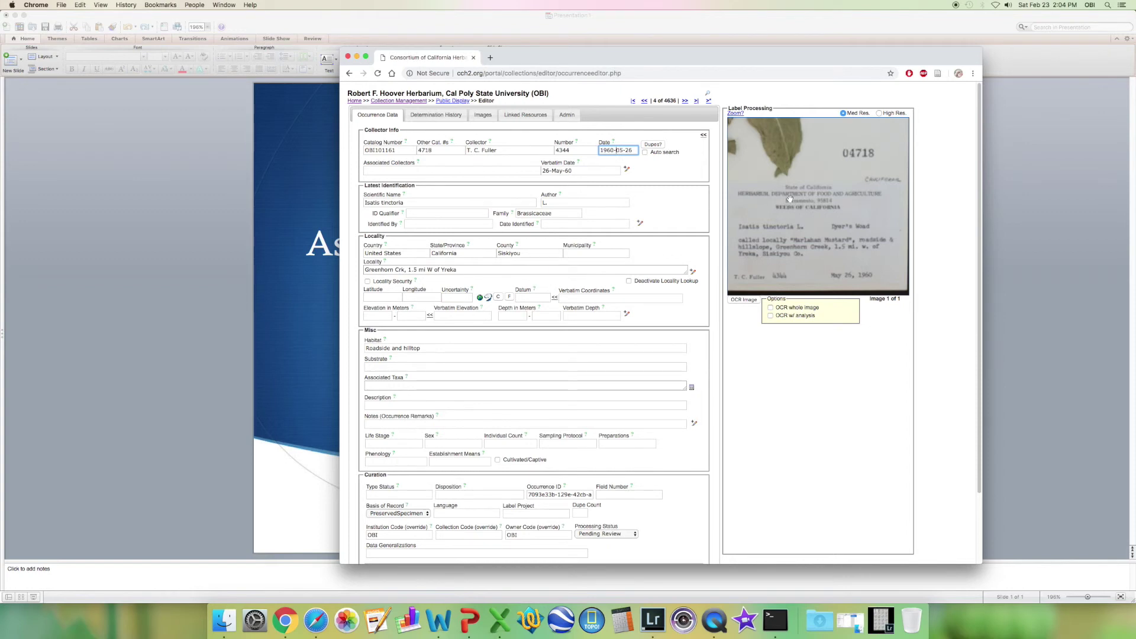
Show more of the specimen sheet, return to the other catalog number field and move on to the collector field.
scroll(792, 203, "down", 2)
left_click(446, 151)
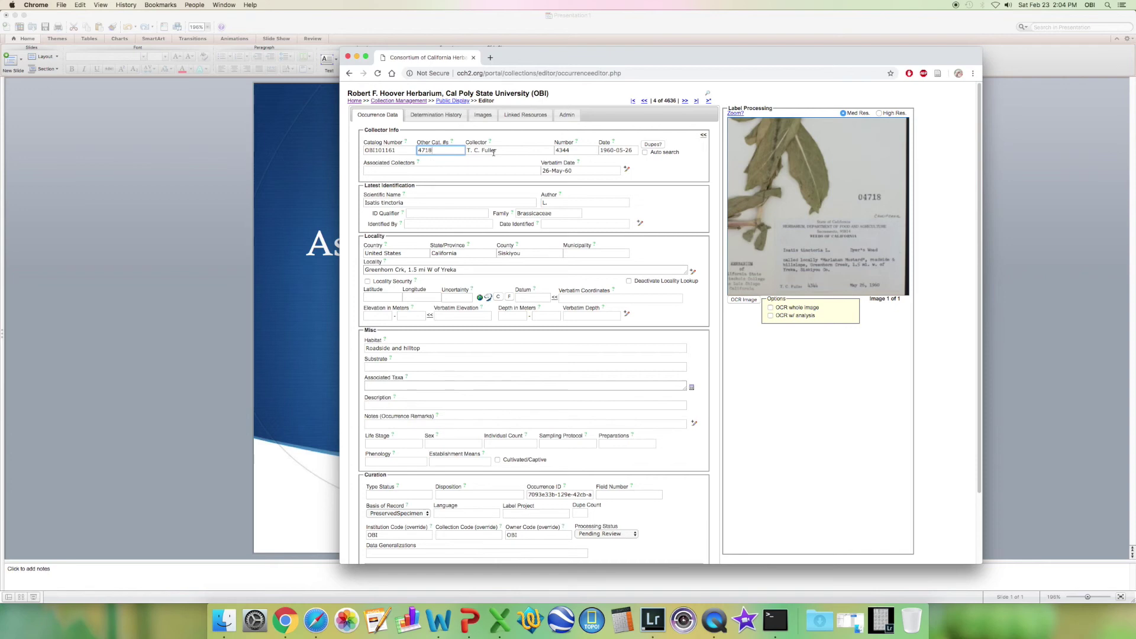
key("Tab")
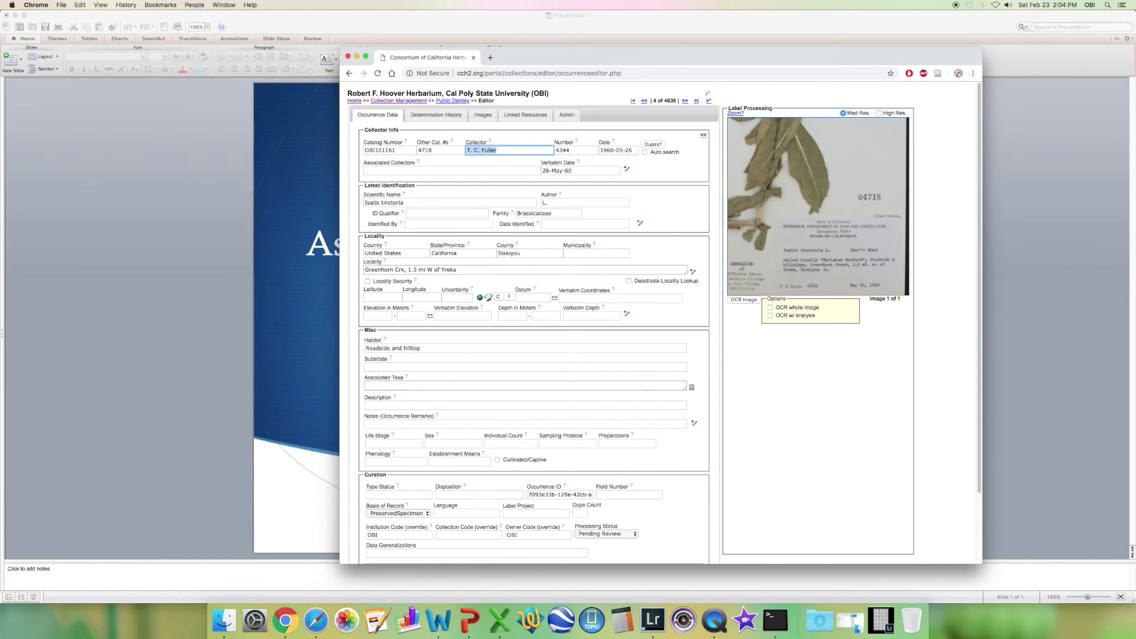
Leave the record's fields unedited and switch to the PowerPoint presentation's title slide.
left_click(673, 176)
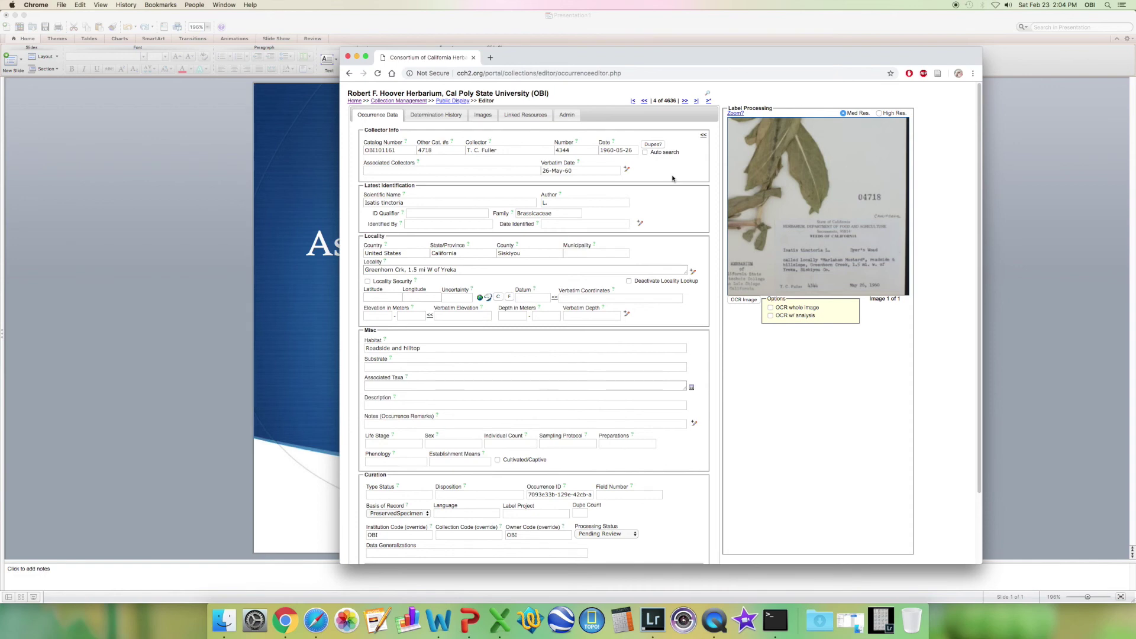
left_click(1011, 329)
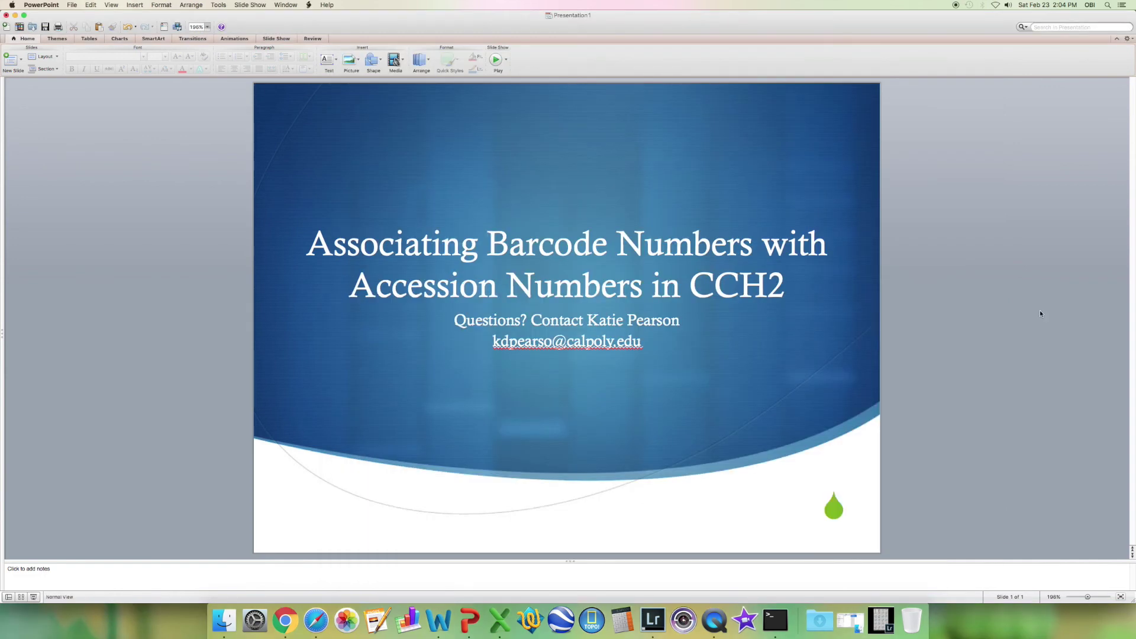